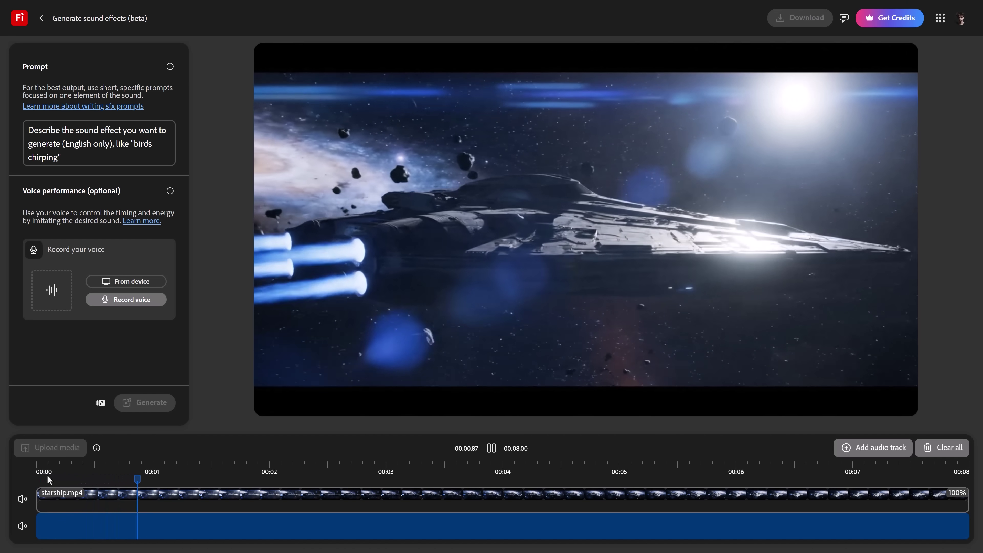
Pause the starship.mp4 preview and return the playhead to 00:00
{"action": "key", "text": "space"}
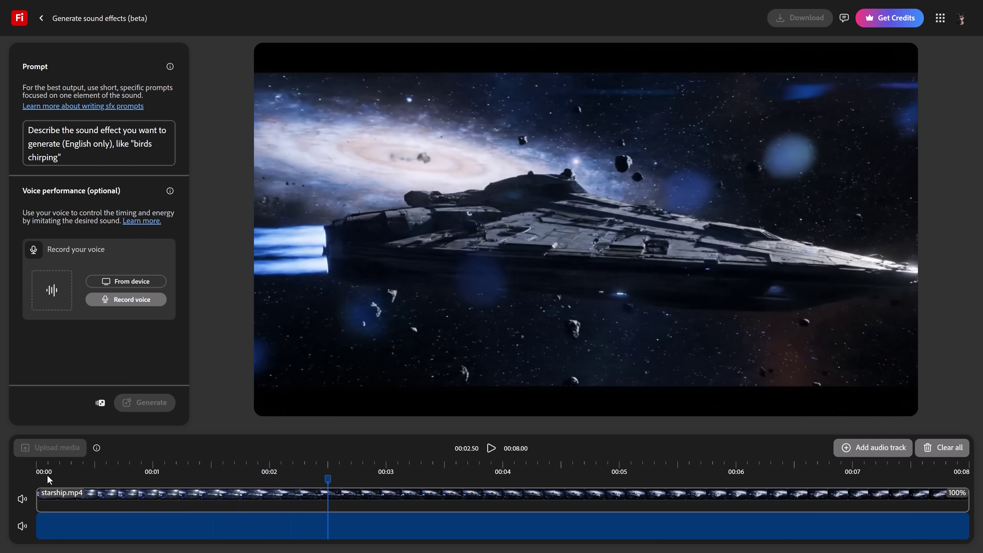
{"action": "left_click", "coordinate": [33, 479]}
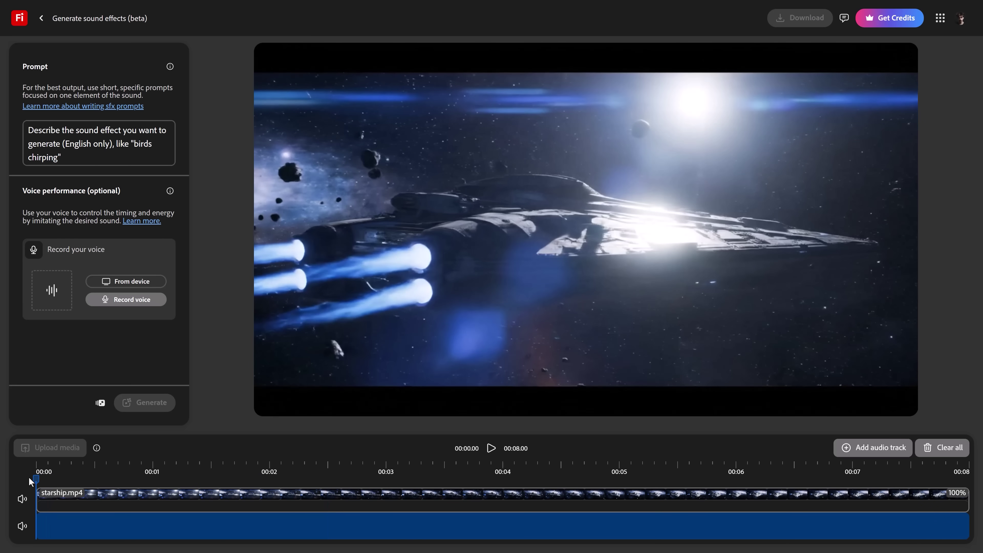
Generate sound effects from the prompt 'Deep roaring thrusters'
{"action": "left_click", "coordinate": [146, 159]}
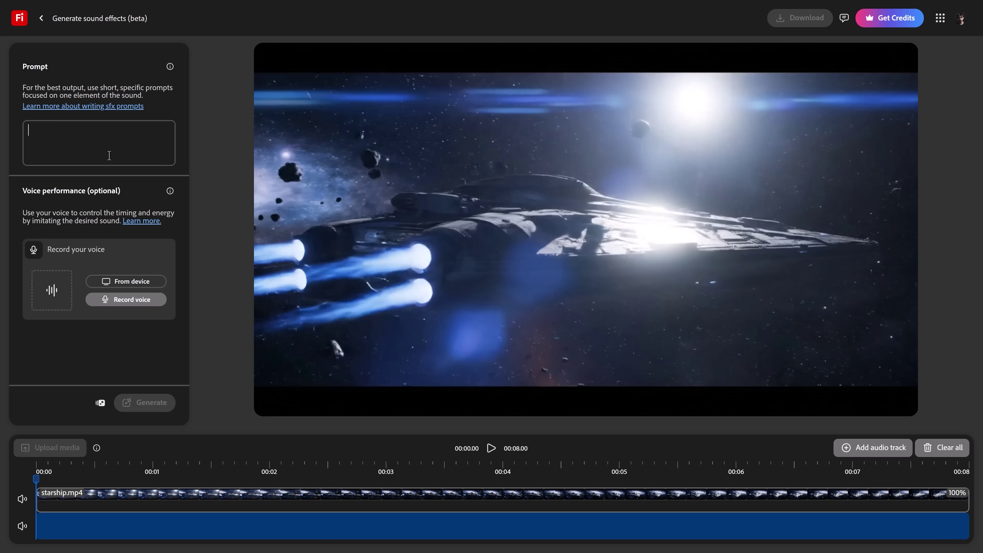
{"action": "type", "text": "Deep roaring thrusters"}
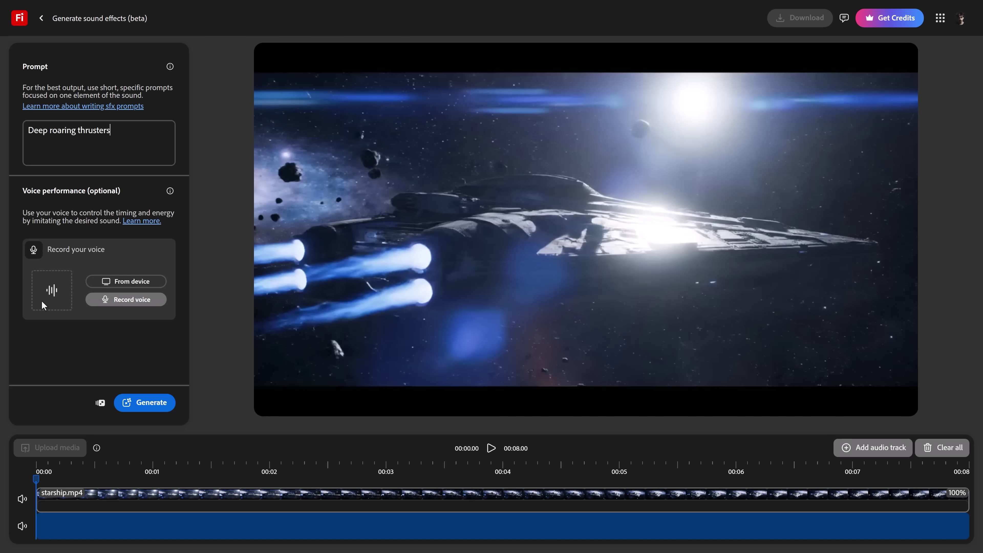
{"action": "left_click", "coordinate": [142, 405]}
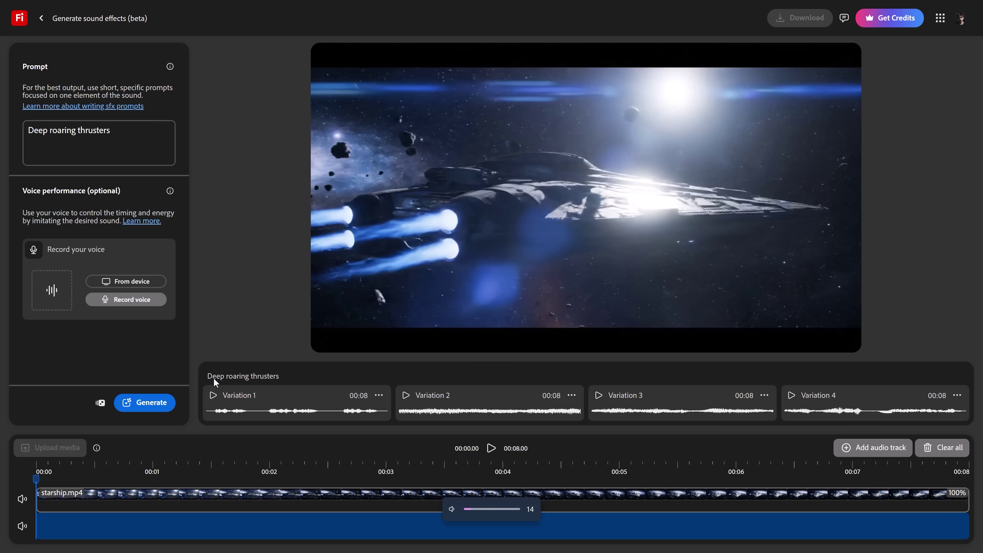
Audition Variations 1 and 2 of the thruster sound, adjusting the system volume
{"action": "left_click", "coordinate": [212, 397]}
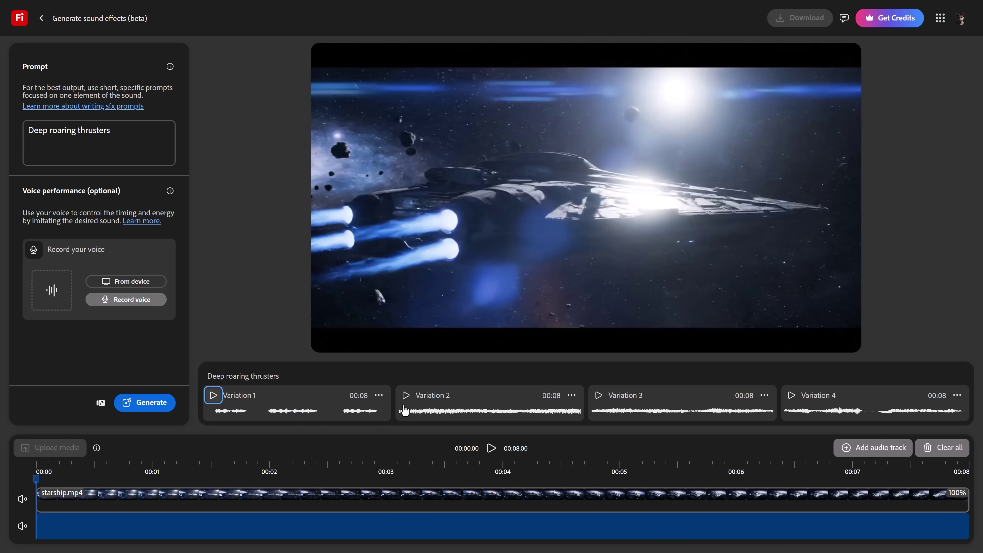
{"action": "left_click", "coordinate": [406, 396]}
{"action": "key", "text": "XF86AudioLowerVolume"}
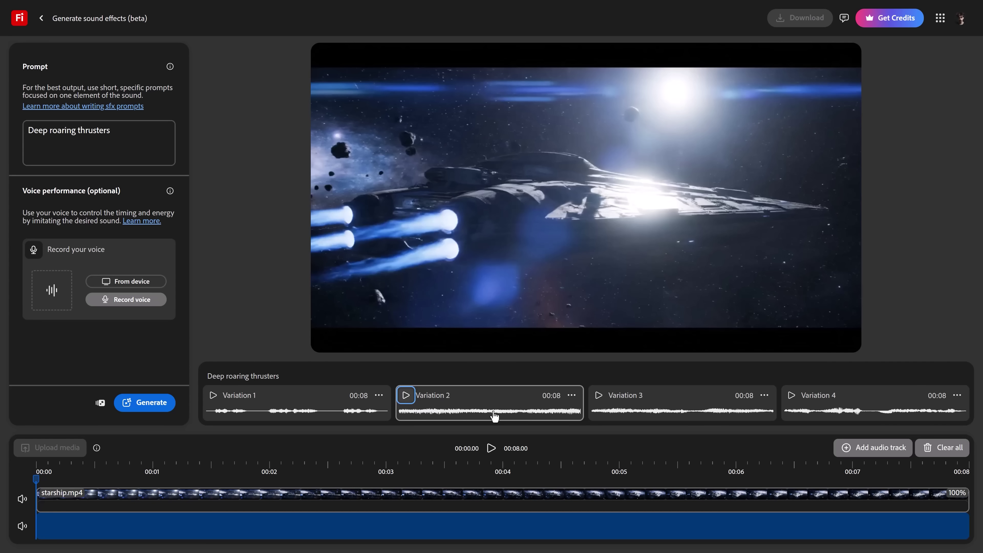
Audition Variation 3, play it under the starship clip, and add a third audio track
{"action": "left_click", "coordinate": [599, 395]}
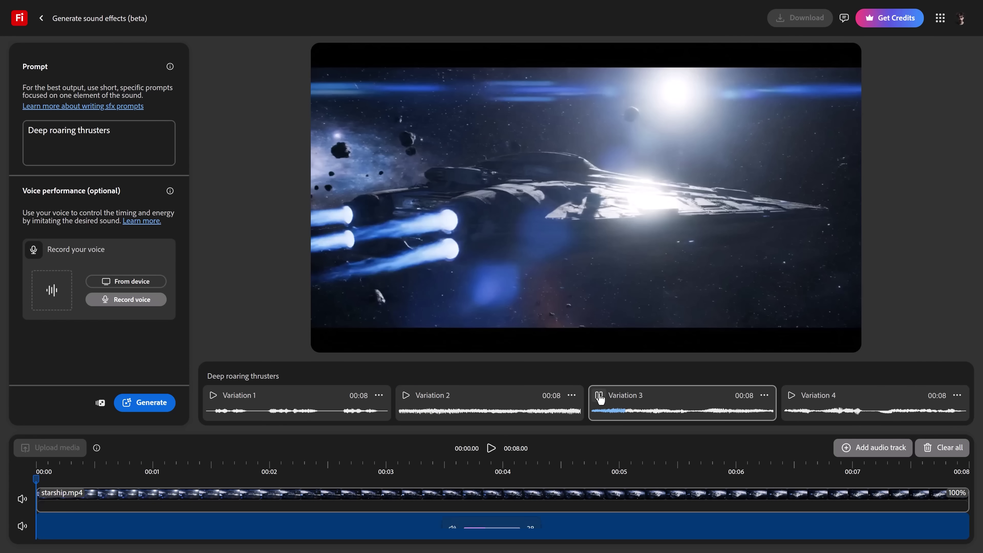
{"action": "key", "text": "XF86AudioRaiseVolume"}
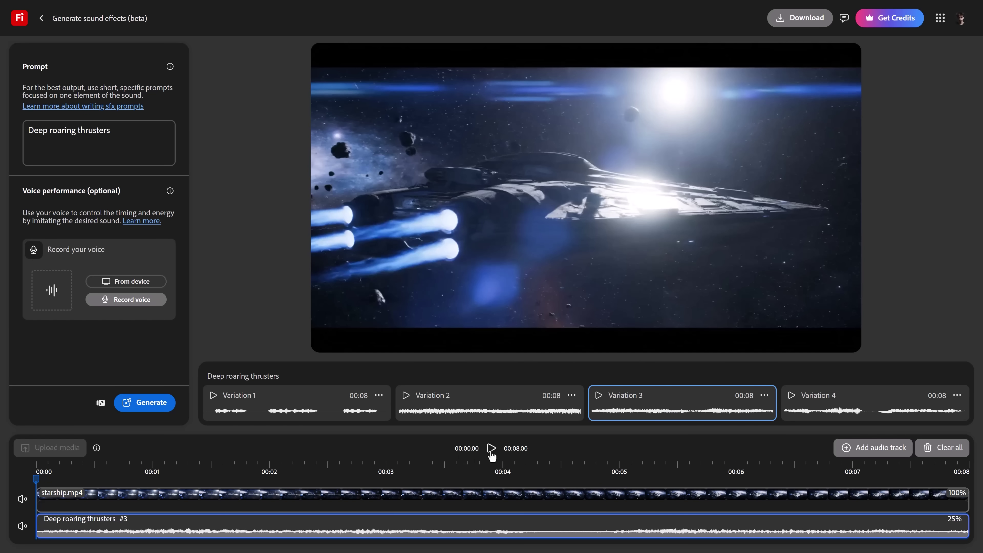
{"action": "left_click", "coordinate": [492, 449]}
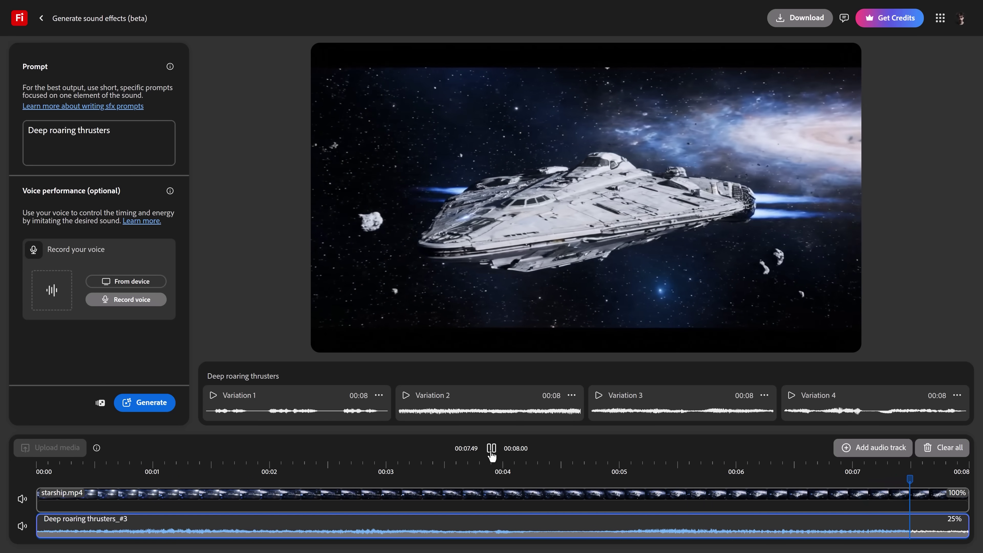
{"action": "left_click", "coordinate": [859, 448]}
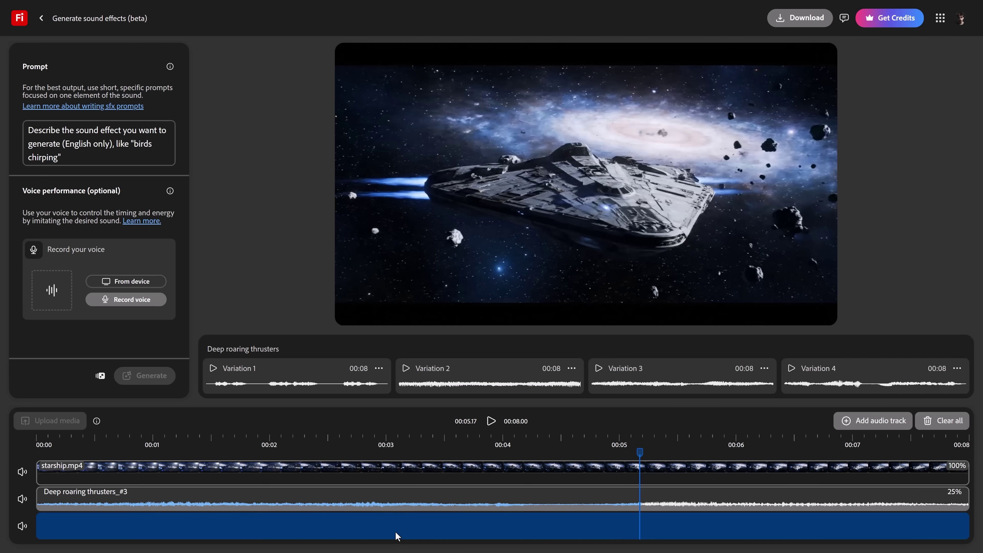
Place Variation 4 on the third track, trim and shift it later, then play the layered thrusters
{"action": "left_click_drag", "start_coordinate": [829, 383], "coordinate": [273, 531]}
{"action": "left_click_drag", "start_coordinate": [759, 517], "coordinate": [858, 519]}
{"action": "left_click_drag", "start_coordinate": [486, 492], "coordinate": [494, 492]}
{"action": "left_click", "coordinate": [481, 445]}
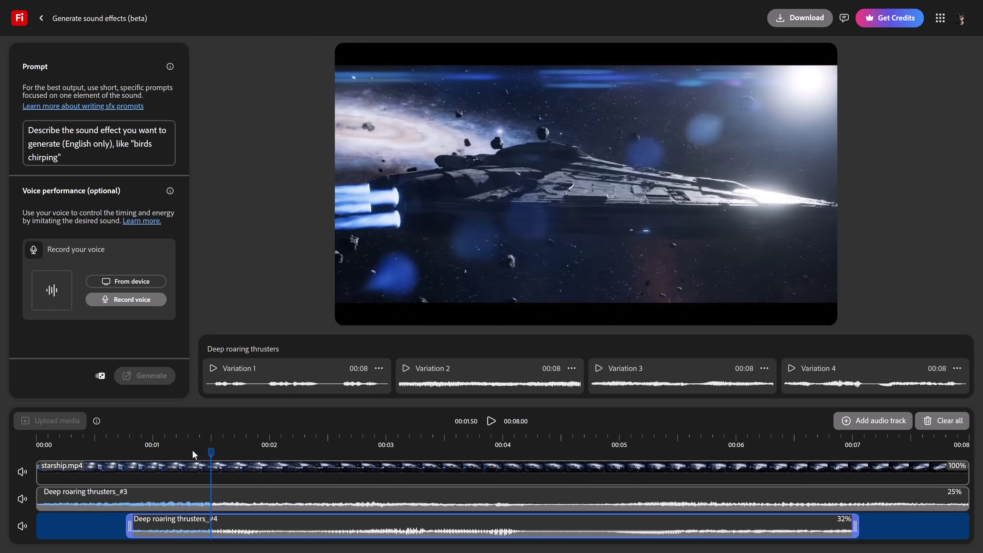
{"action": "left_click_drag", "start_coordinate": [234, 527], "coordinate": [345, 526]}
{"action": "left_click", "coordinate": [38, 469]}
{"action": "key", "text": "space"}
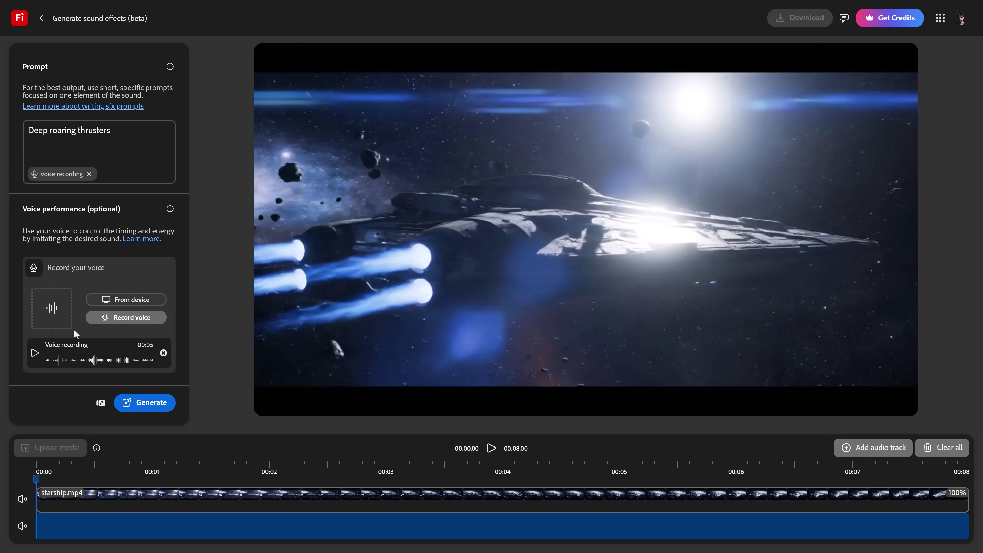
Generate thruster variations guided by the voice recording and audition new Variations 1 to 3
{"action": "left_click", "coordinate": [37, 357]}
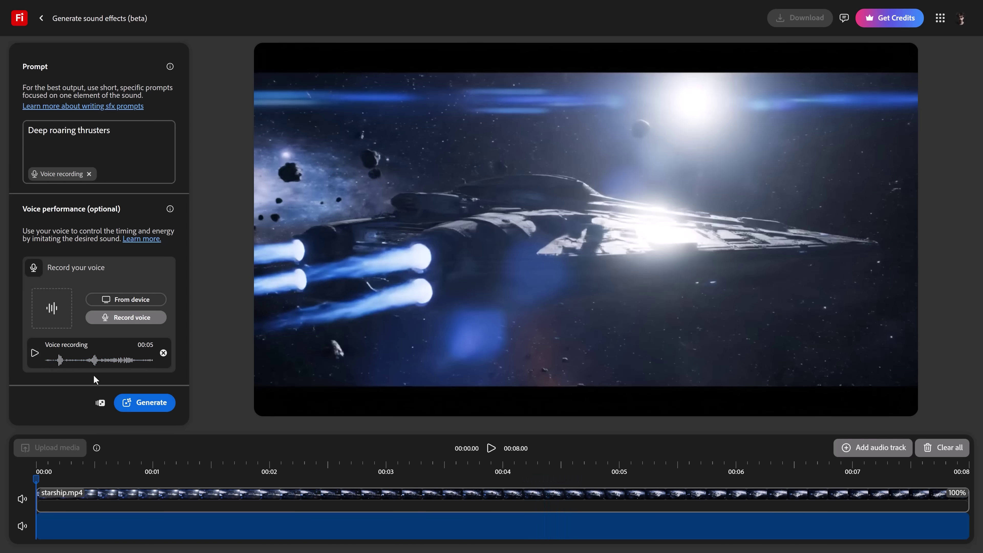
{"action": "left_click", "coordinate": [146, 405]}
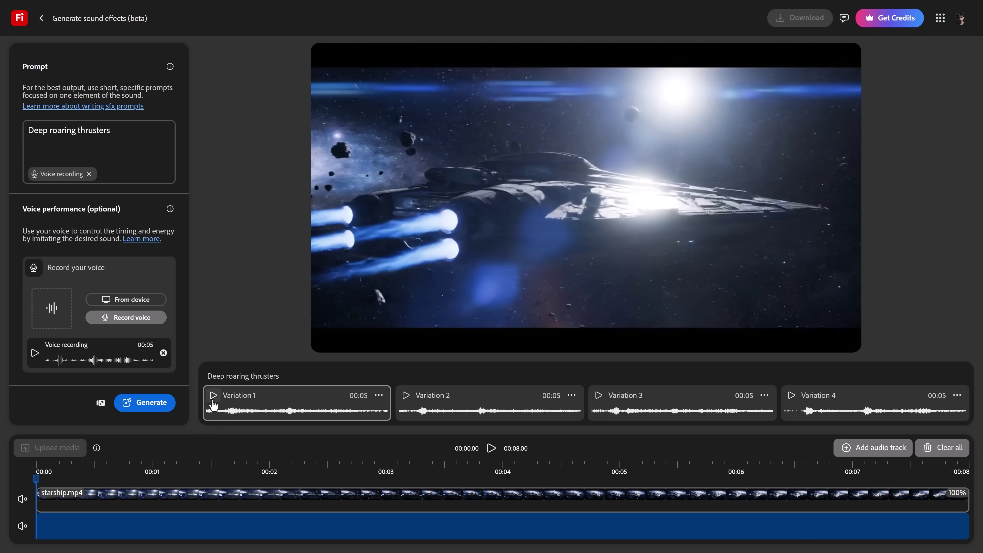
{"action": "left_click", "coordinate": [213, 396]}
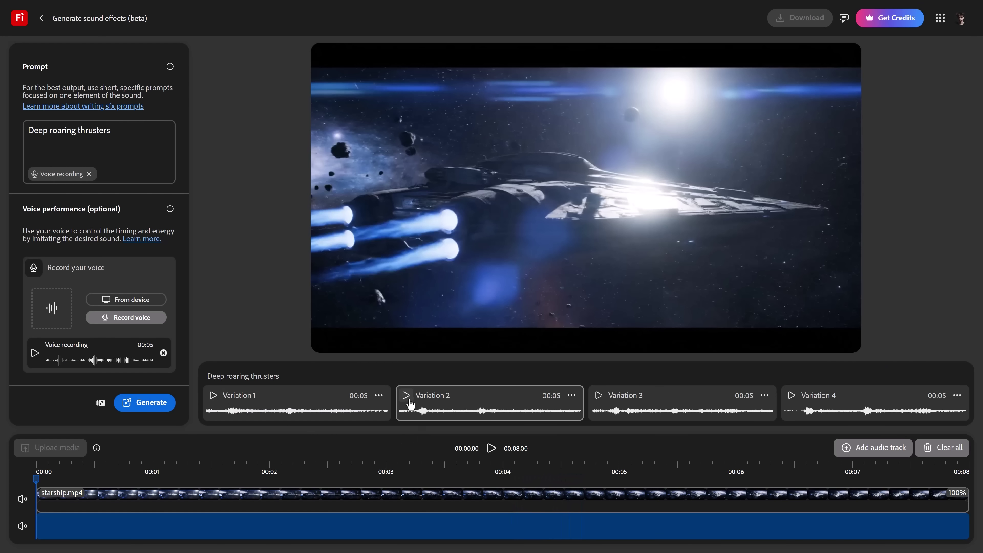
{"action": "left_click", "coordinate": [407, 396]}
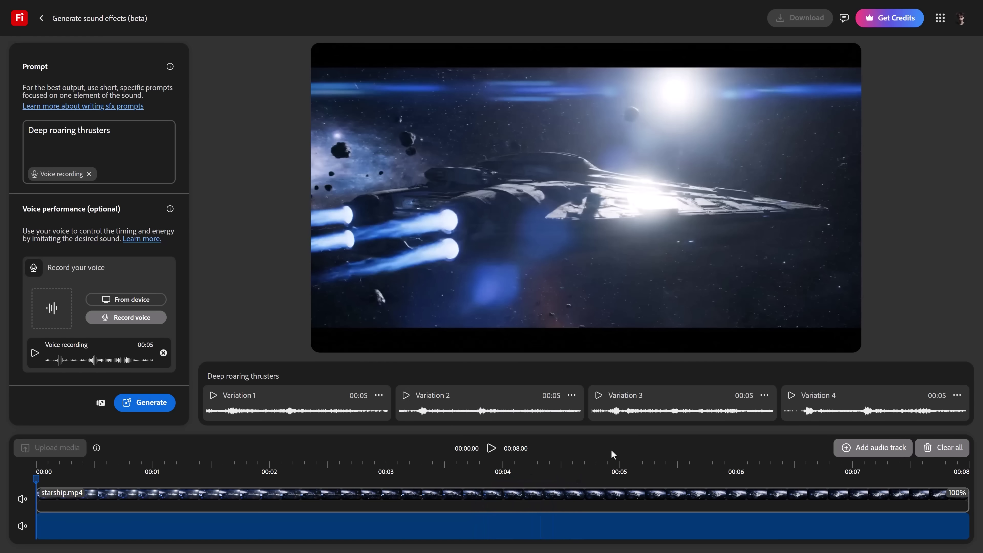
{"action": "left_click", "coordinate": [599, 397]}
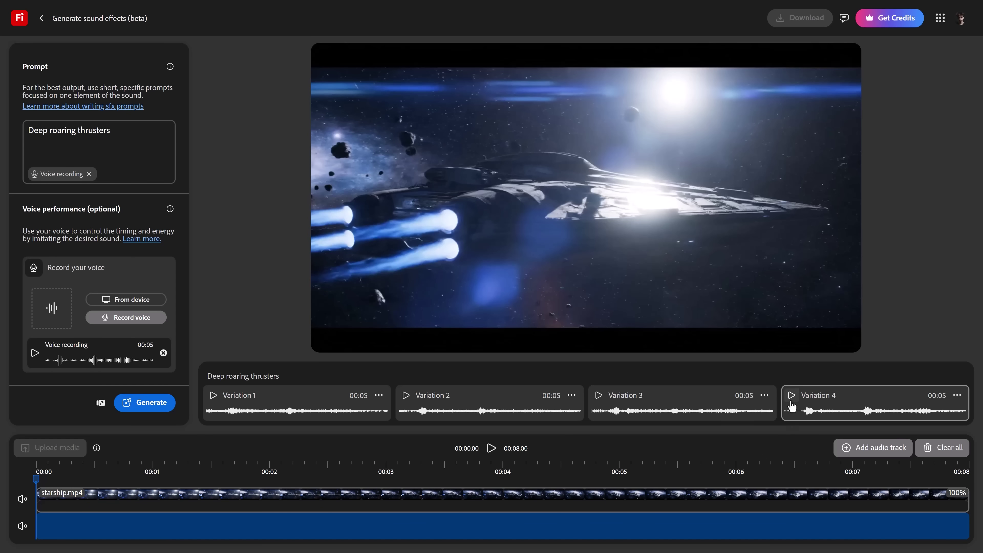
Play the new voice-guided Variation 4
{"action": "left_click", "coordinate": [791, 395]}
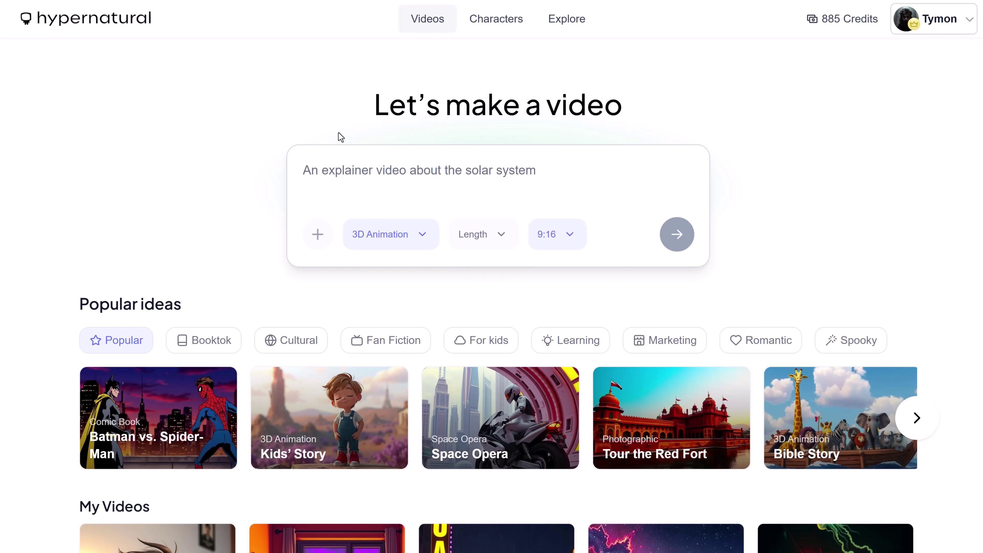
Enter the struggling-video-editor story prompt, choose Anime style and Short length, and generate the script
{"action": "type", "text": "A young, struggling video editor who rises to fame"}
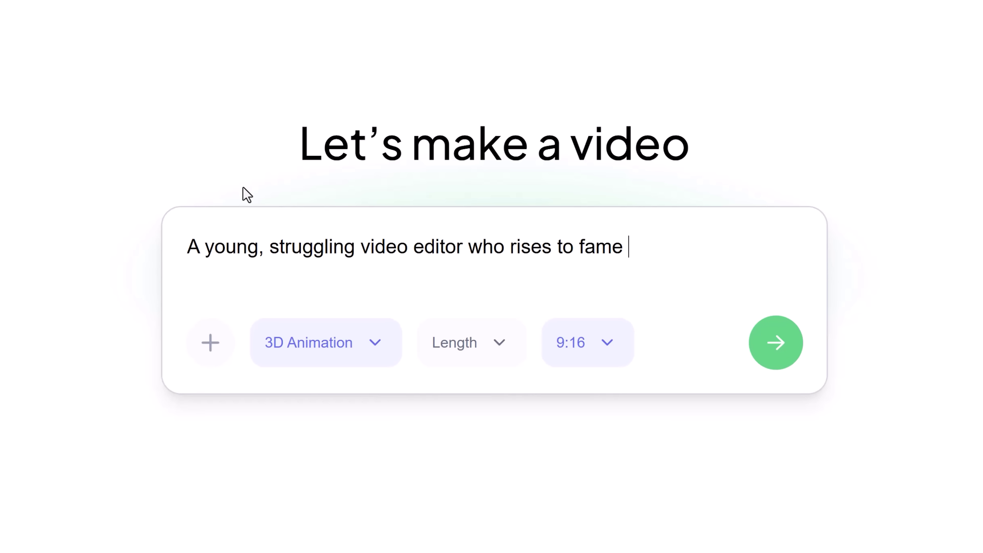
{"action": "type", "text": " after countless failure"}
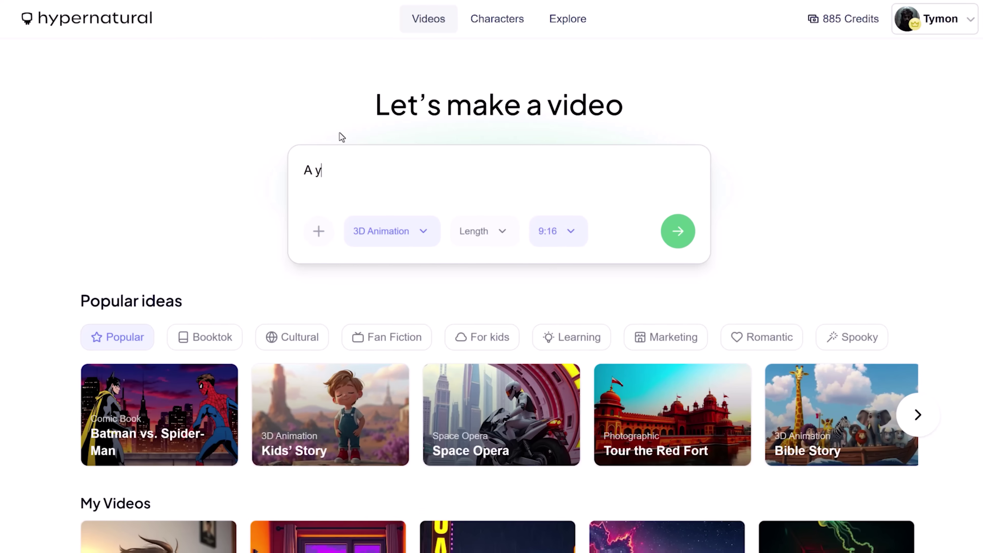
{"action": "type", "text": "oung, struggling video editor who ris"}
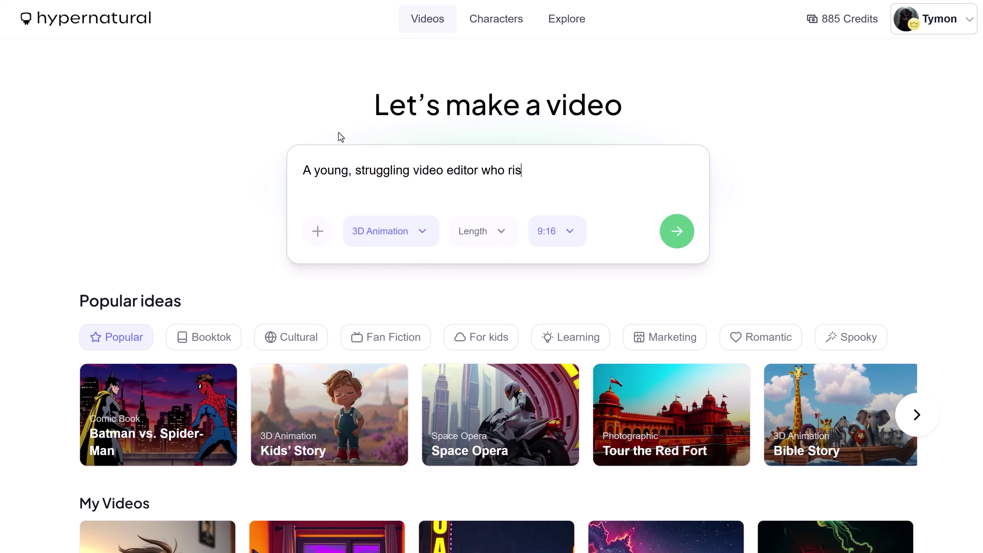
{"action": "type", "text": "es to fame after countless failures."}
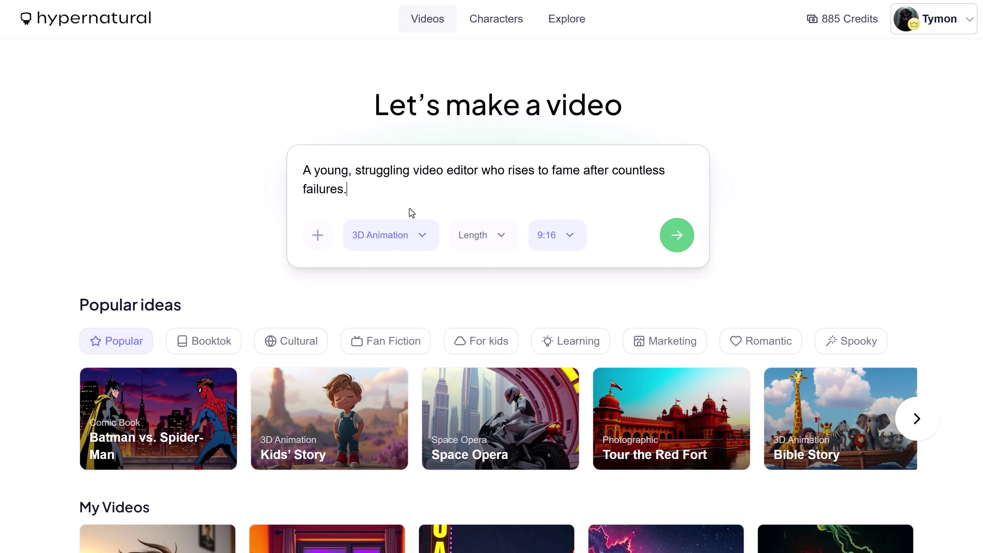
{"action": "left_click", "coordinate": [416, 236]}
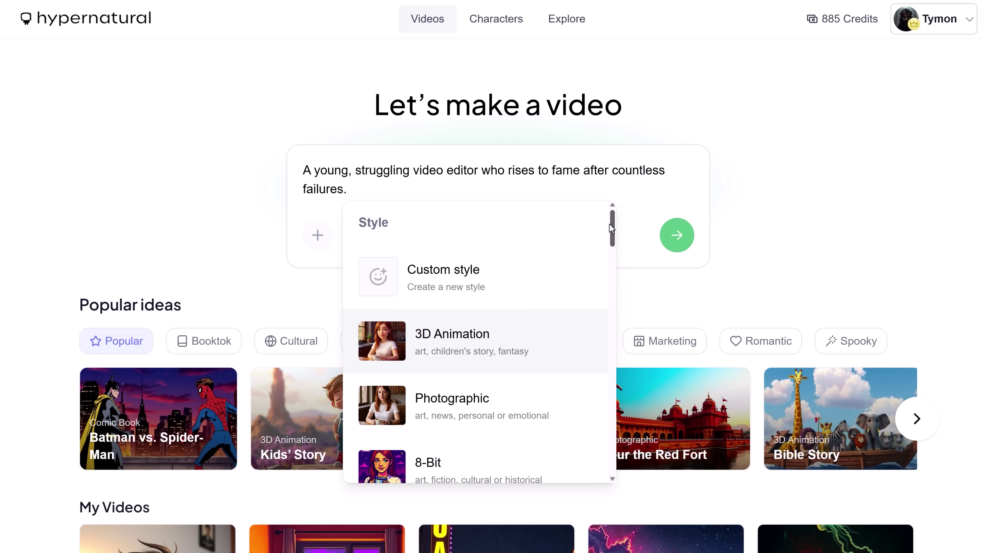
{"action": "left_click_drag", "start_coordinate": [612, 228], "coordinate": [611, 257]}
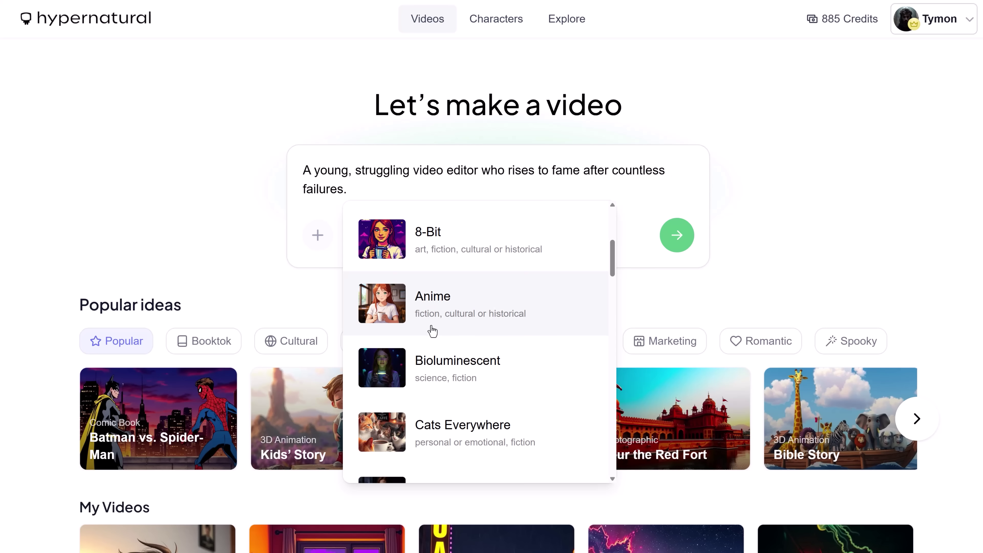
{"action": "left_click", "coordinate": [432, 330]}
{"action": "left_click", "coordinate": [466, 242]}
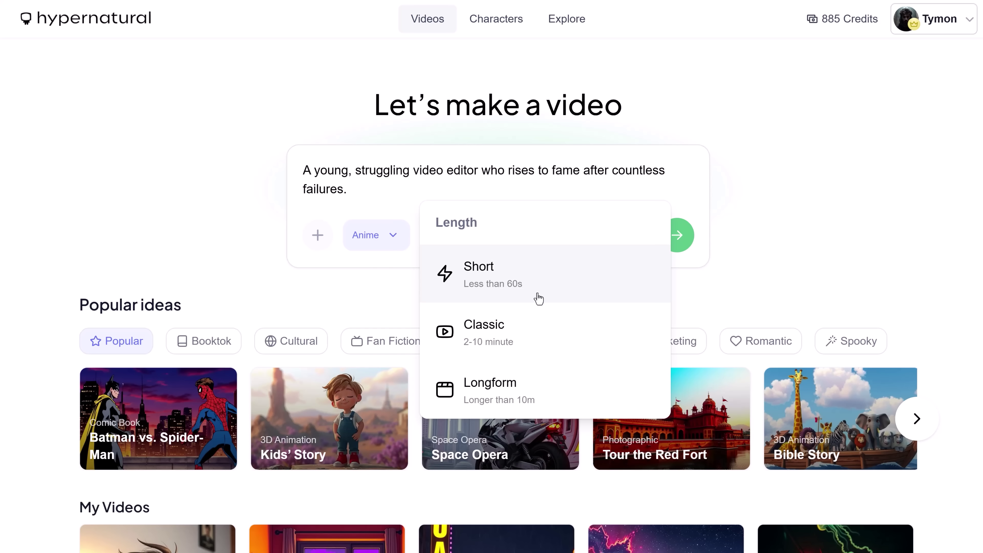
{"action": "left_click", "coordinate": [568, 276]}
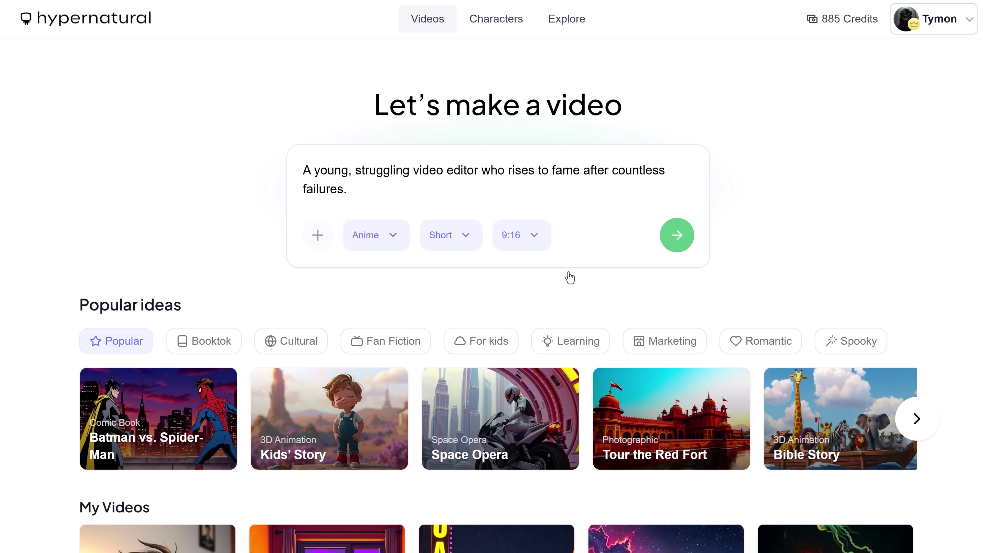
{"action": "left_click", "coordinate": [669, 252]}
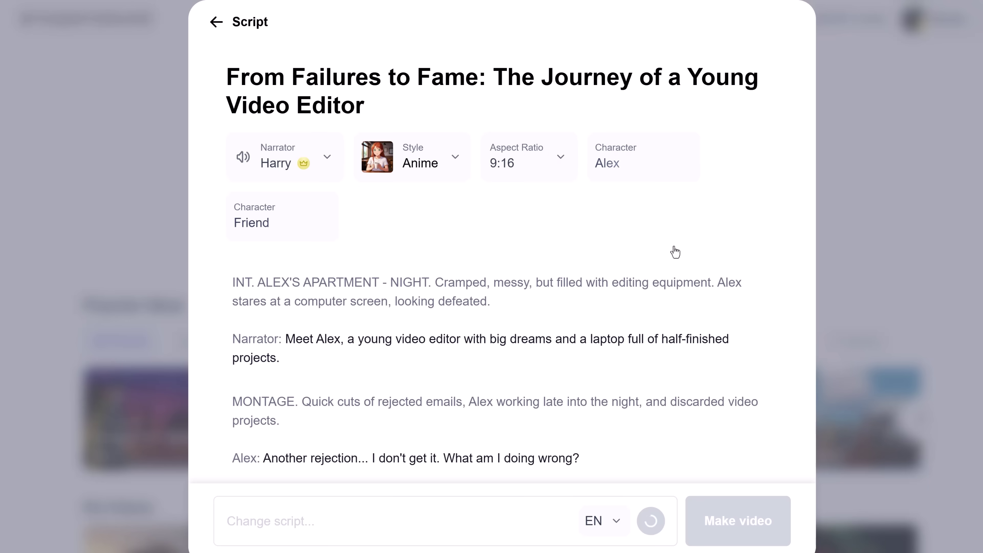
Choose Antoni as the narrator voice
{"action": "scroll", "coordinate": [467, 329], "scroll_direction": "down", "scroll_amount": 5}
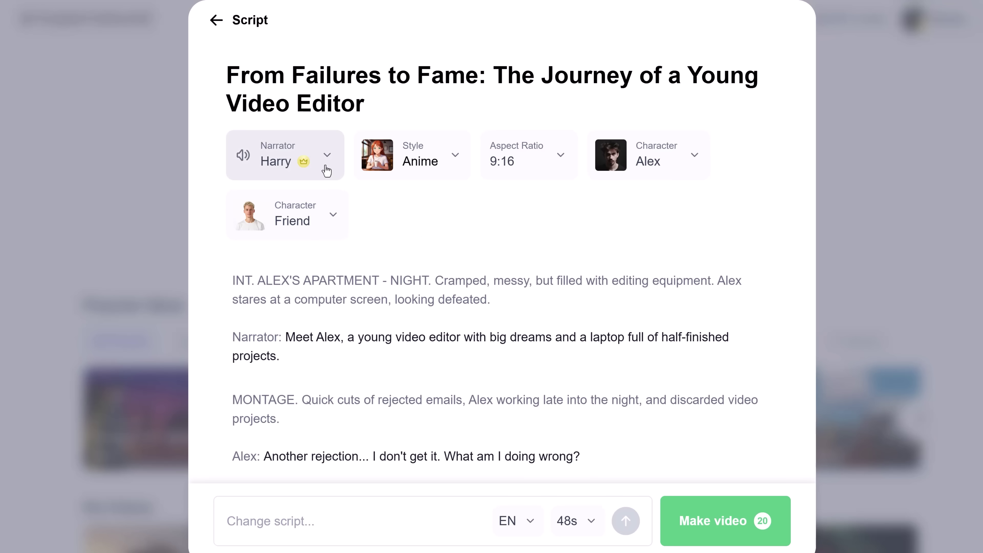
{"action": "left_click", "coordinate": [325, 166]}
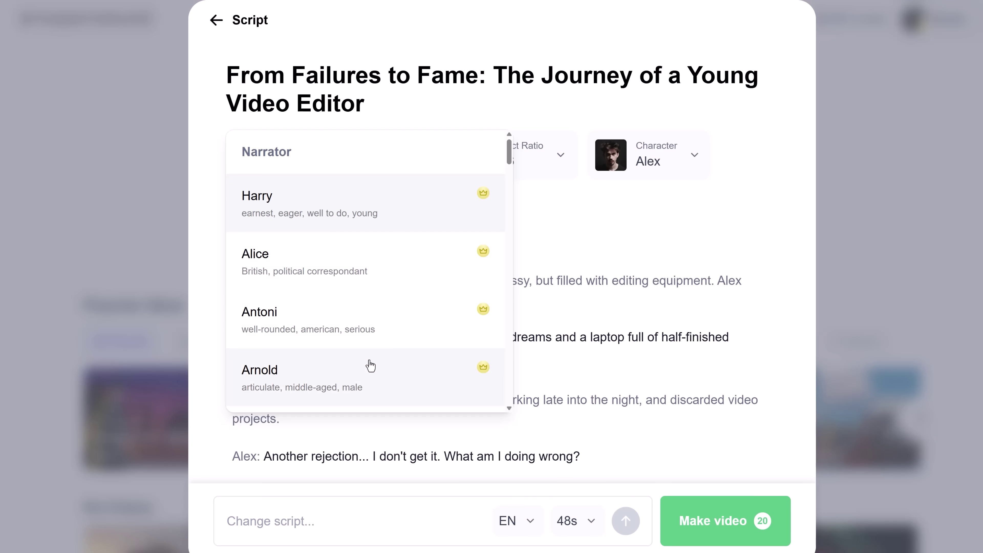
{"action": "left_click", "coordinate": [371, 335]}
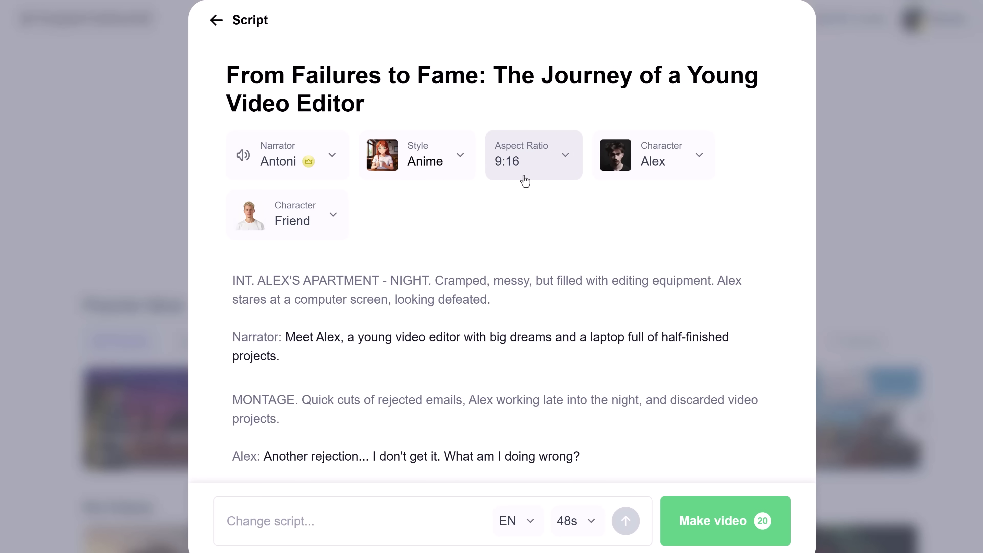
Cast Ashley as Alex and Ryan as the Friend character
{"action": "left_click", "coordinate": [663, 173]}
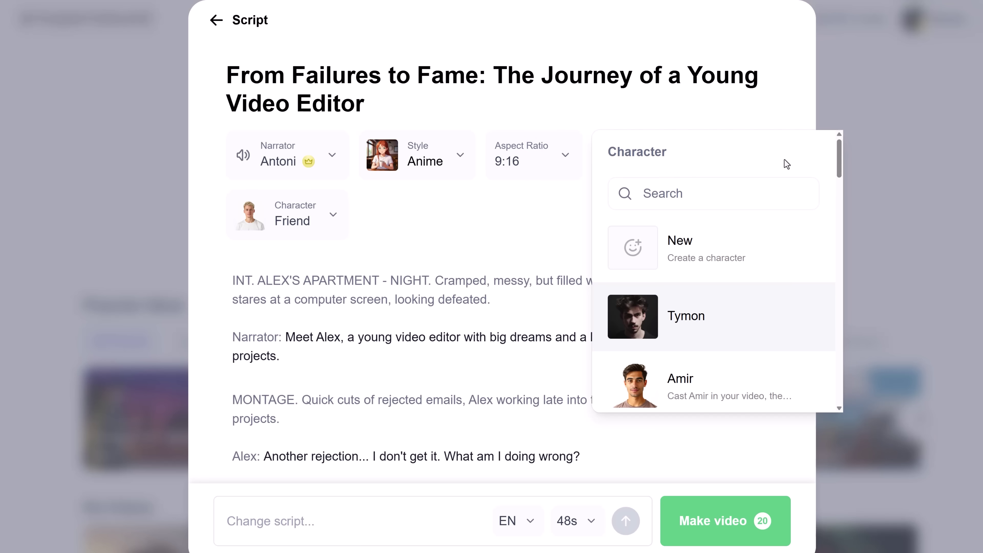
{"action": "left_click_drag", "start_coordinate": [835, 153], "coordinate": [835, 203]}
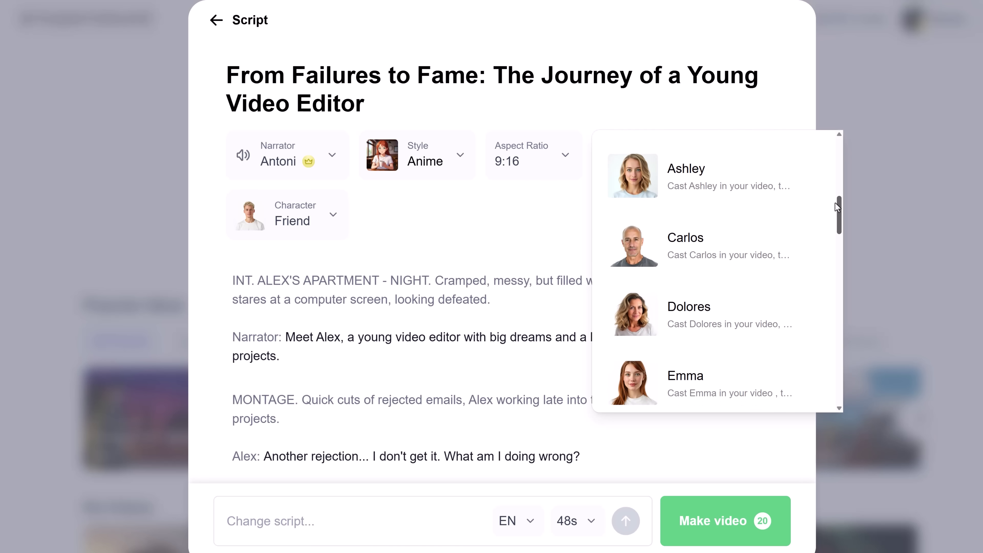
{"action": "left_click", "coordinate": [670, 189]}
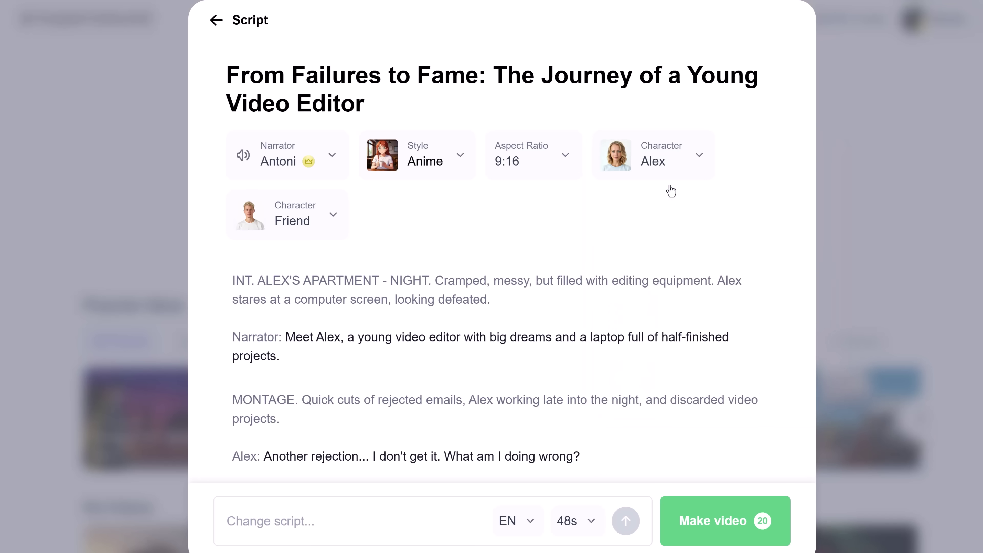
{"action": "left_click", "coordinate": [331, 220]}
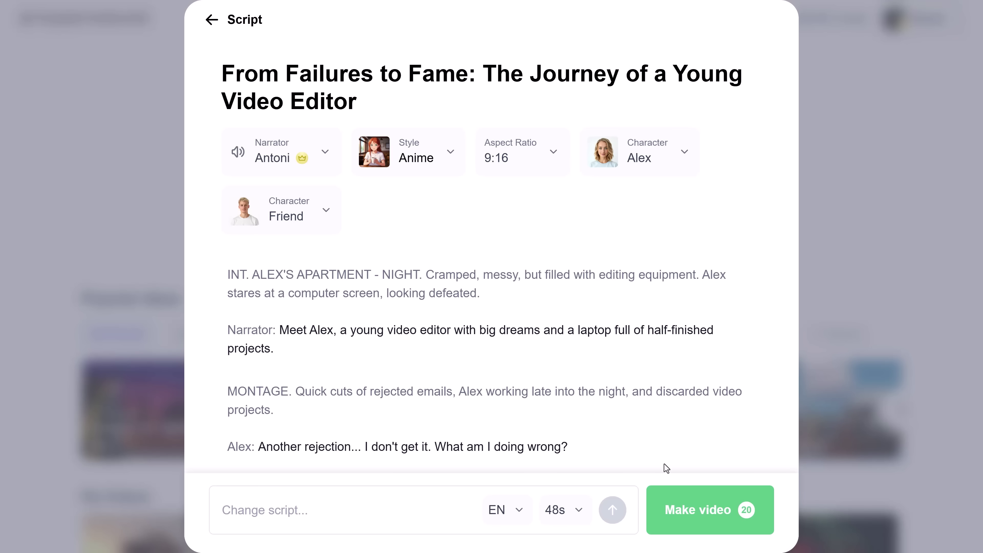
{"action": "left_click", "coordinate": [734, 512]}
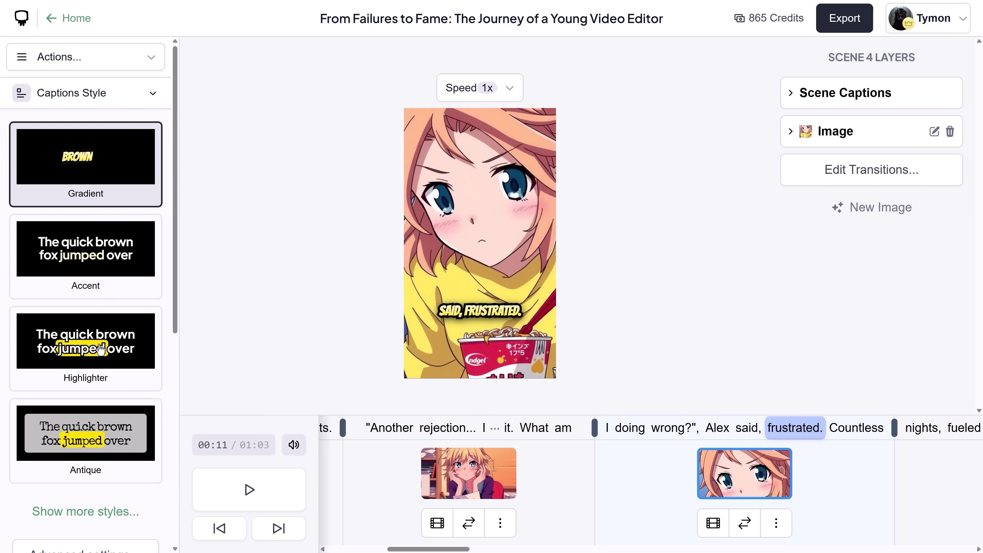
Switch the caption style to Highlighter
{"action": "left_click", "coordinate": [101, 349]}
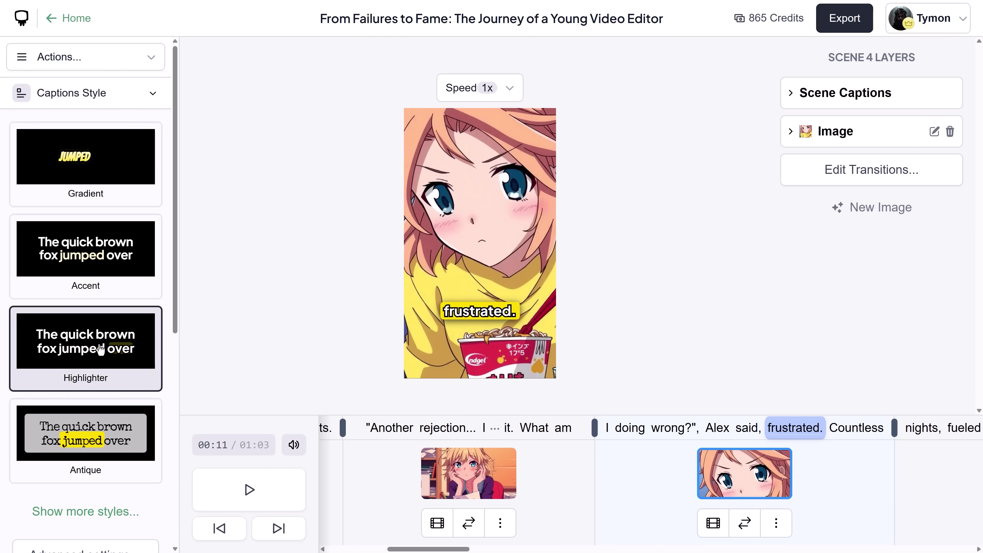
{"action": "left_click", "coordinate": [144, 97]}
{"action": "left_click", "coordinate": [109, 188]}
{"action": "left_click", "coordinate": [138, 198]}
Replace scene 4's image with the comic blonde woman clip and enlarge it slightly
{"action": "left_click", "coordinate": [760, 482]}
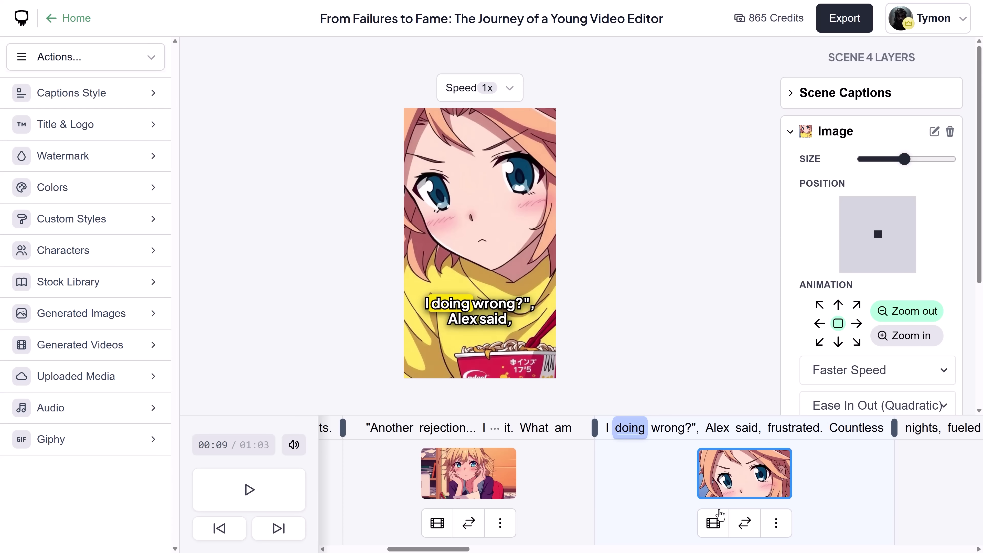
{"action": "left_click", "coordinate": [744, 523]}
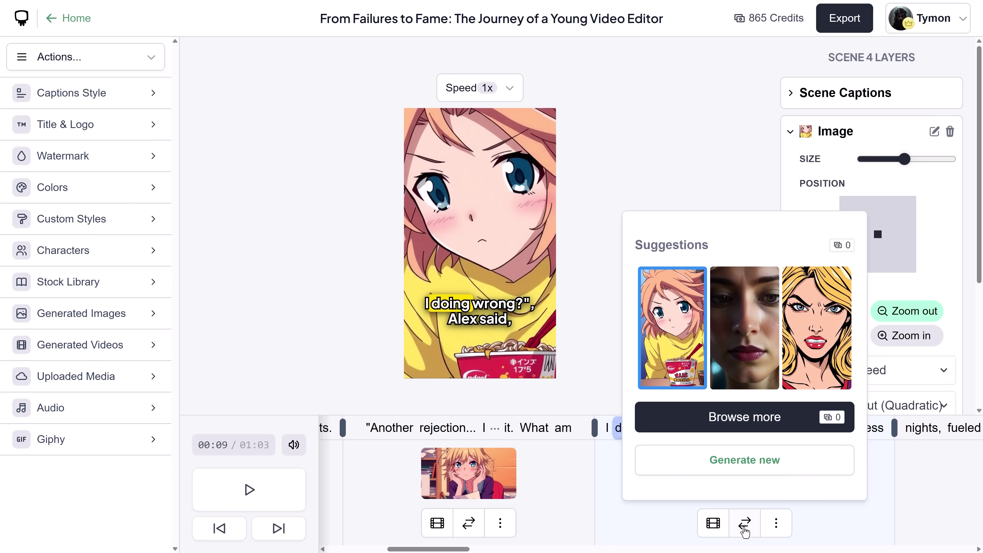
{"action": "left_click", "coordinate": [745, 328]}
{"action": "left_click", "coordinate": [808, 347]}
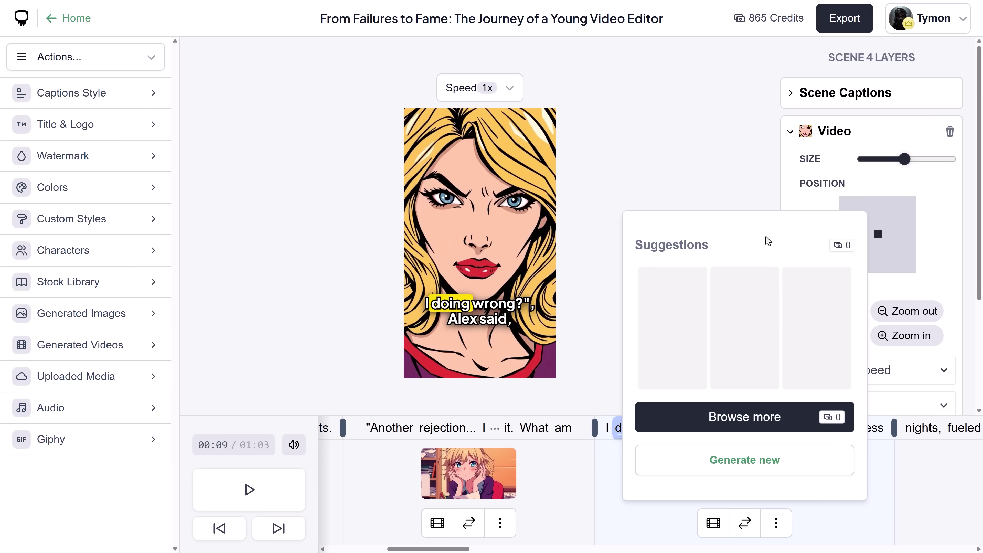
{"action": "left_click", "coordinate": [725, 197]}
{"action": "left_click_drag", "start_coordinate": [904, 158], "coordinate": [909, 159]}
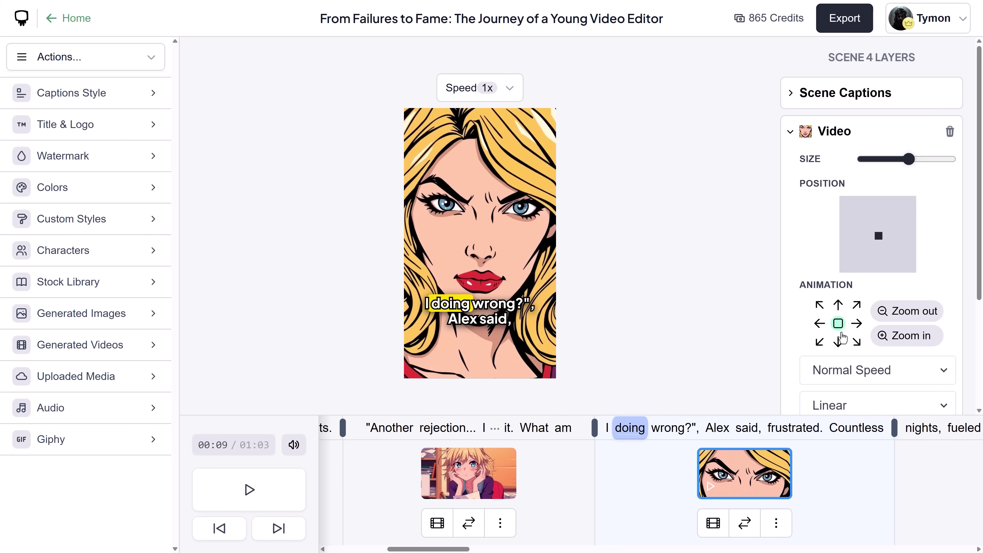
Set scene 4's outgoing transition to Wipe
{"action": "scroll", "coordinate": [928, 232], "scroll_direction": "down", "scroll_amount": 4}
{"action": "left_click", "coordinate": [865, 361]}
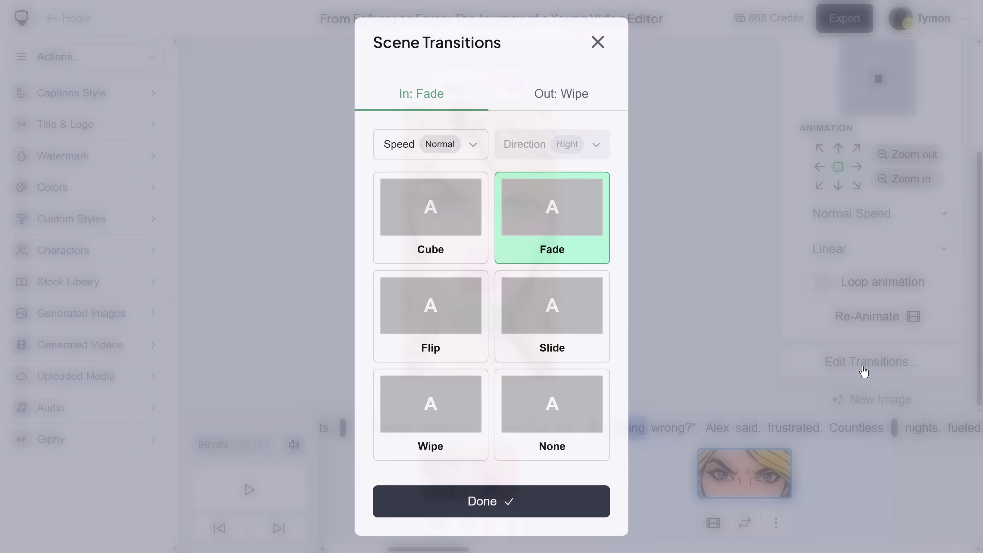
{"action": "left_click", "coordinate": [559, 107]}
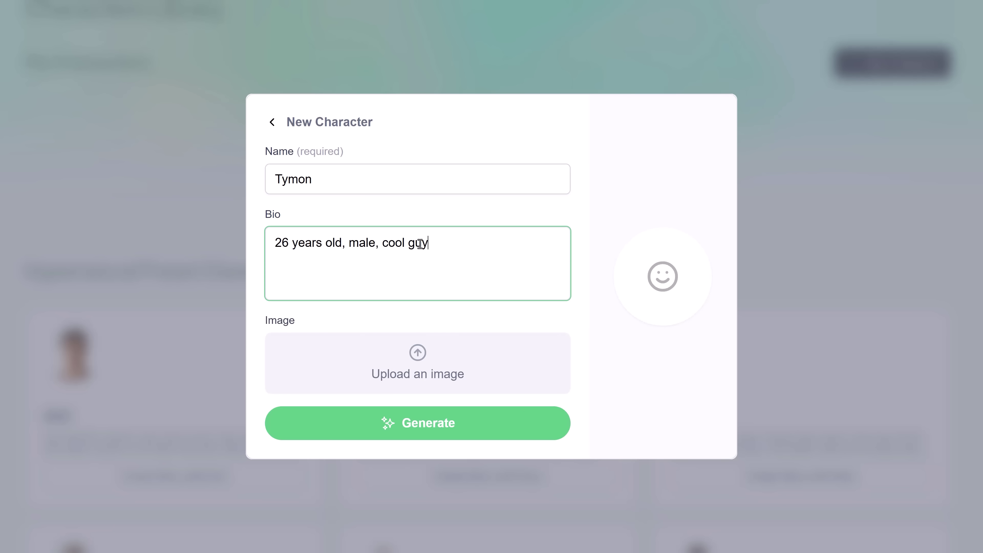
Upload a portrait, generate the character's traits from bio and photo, and save the character
{"action": "left_click", "coordinate": [418, 351]}
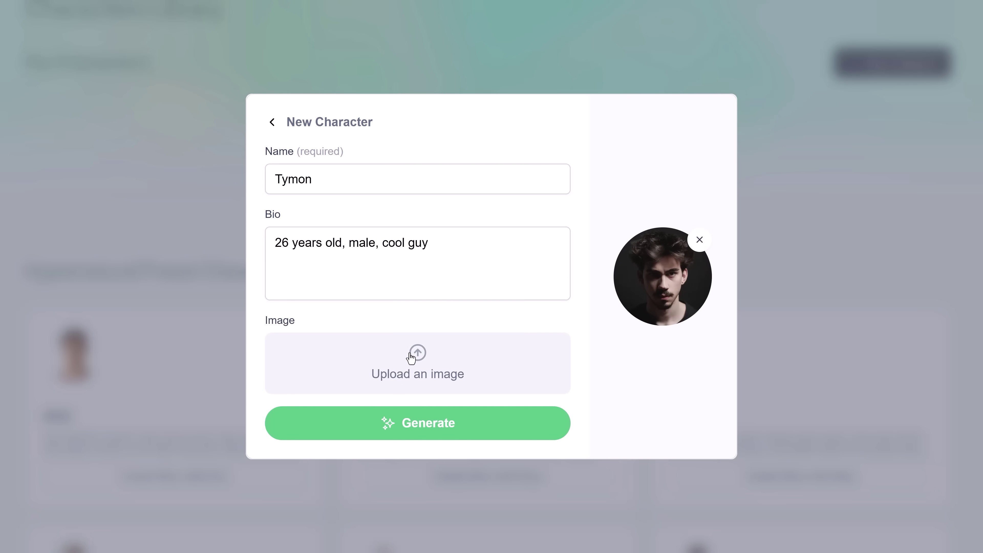
{"action": "left_click", "coordinate": [414, 425]}
{"action": "scroll", "coordinate": [728, 310], "scroll_direction": "down", "scroll_amount": 2}
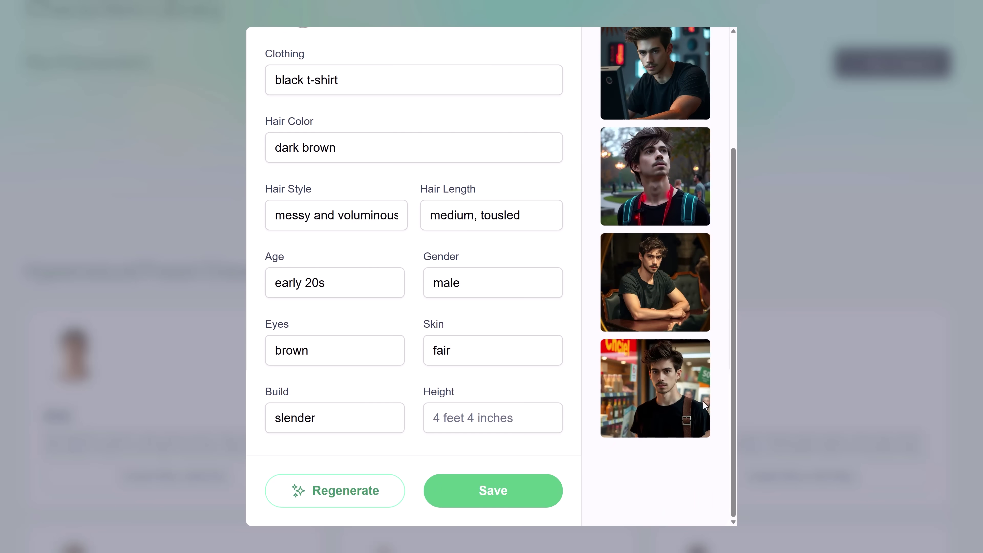
{"action": "left_click", "coordinate": [502, 495]}
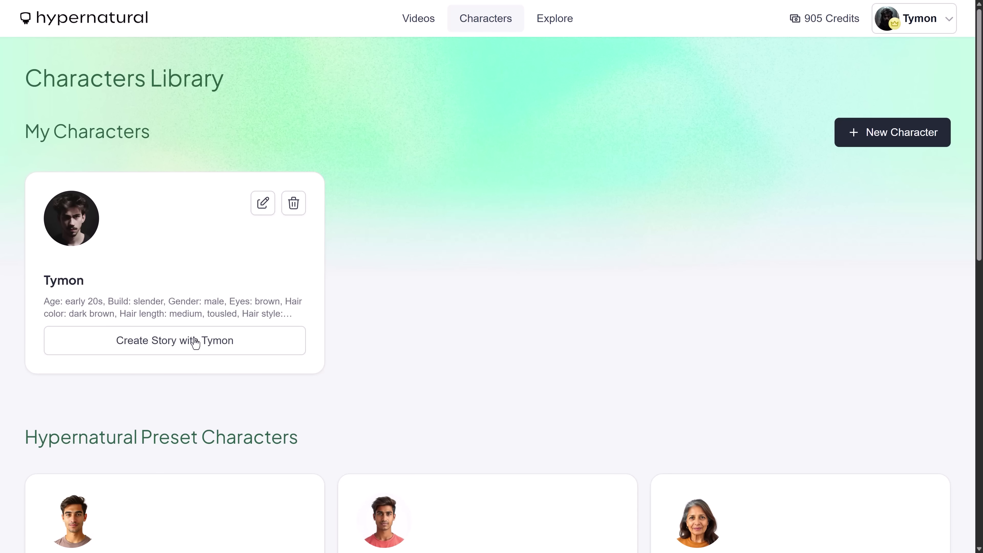
Start a Tymon story and pick 'The Last-Minute Miracle' from the generated ideas
{"action": "left_click", "coordinate": [162, 353]}
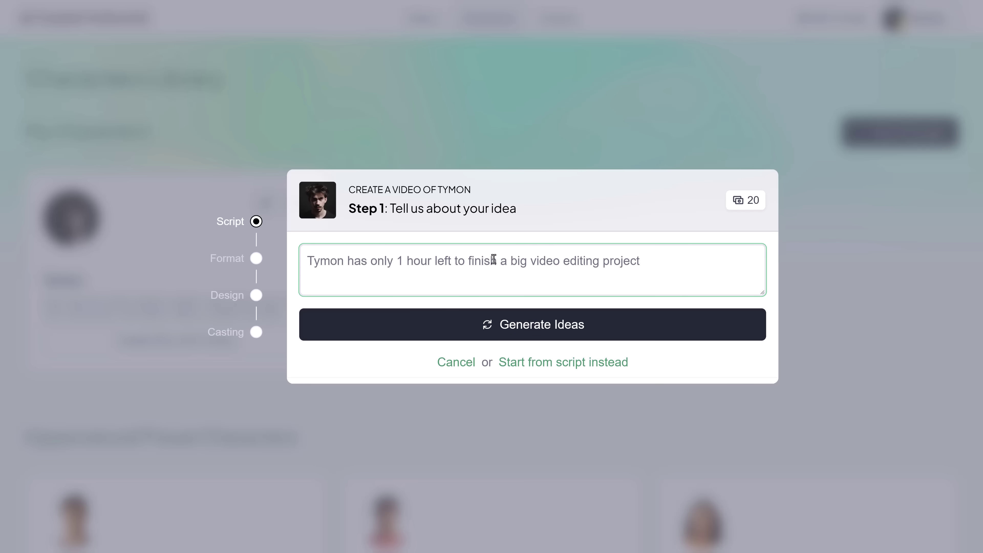
{"action": "left_click", "coordinate": [490, 325]}
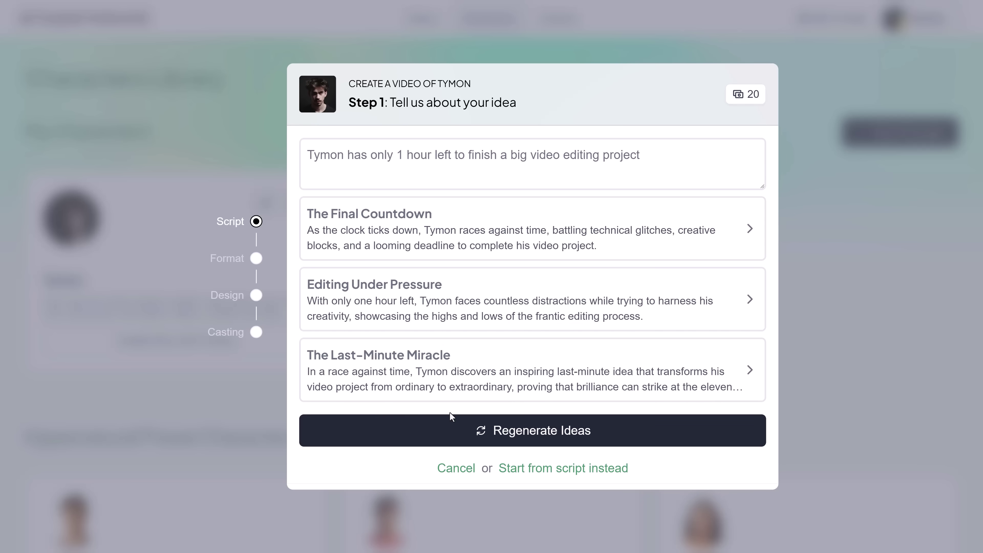
{"action": "left_click", "coordinate": [559, 369]}
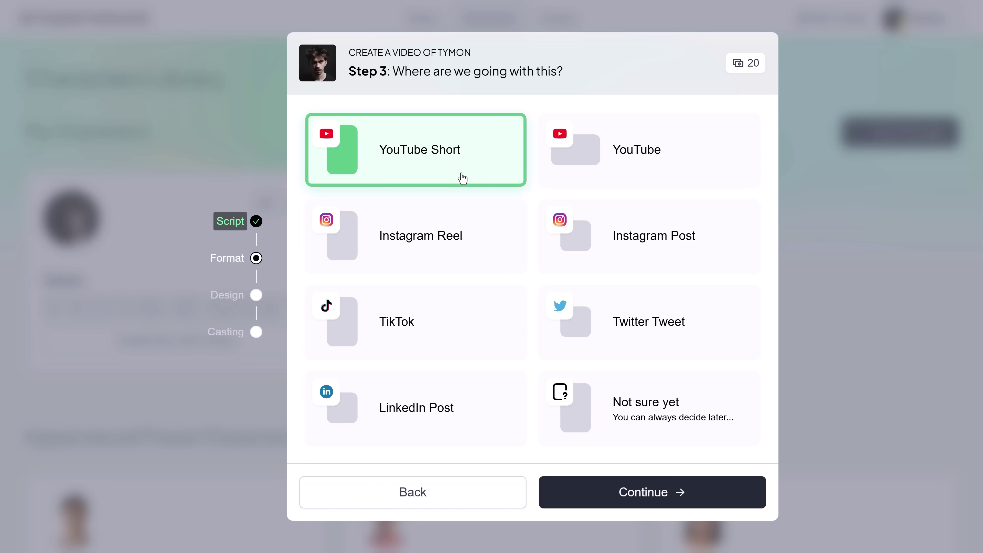
Choose the YouTube Short format and 3D Animation style, then generate the video
{"action": "left_click", "coordinate": [618, 493]}
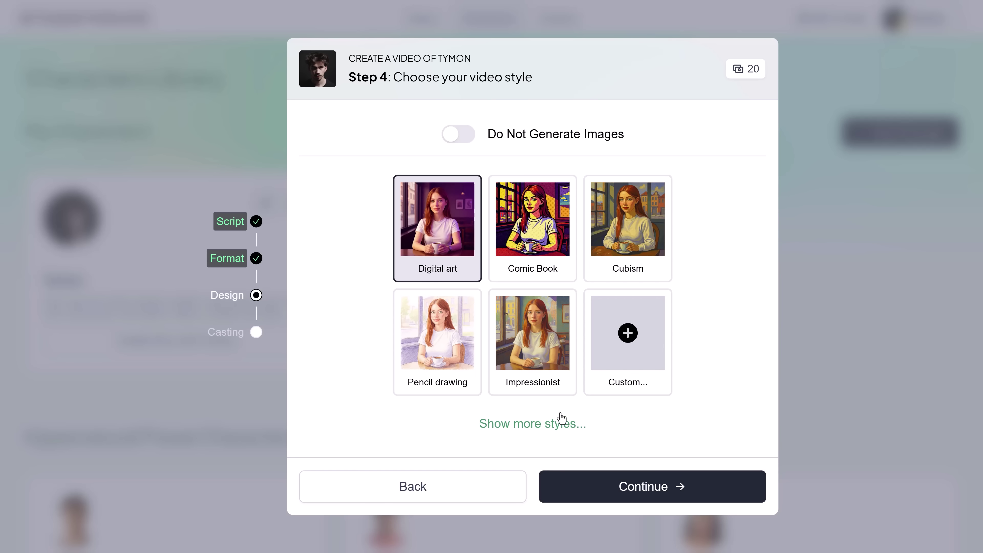
{"action": "left_click", "coordinate": [543, 424]}
{"action": "left_click", "coordinate": [621, 309]}
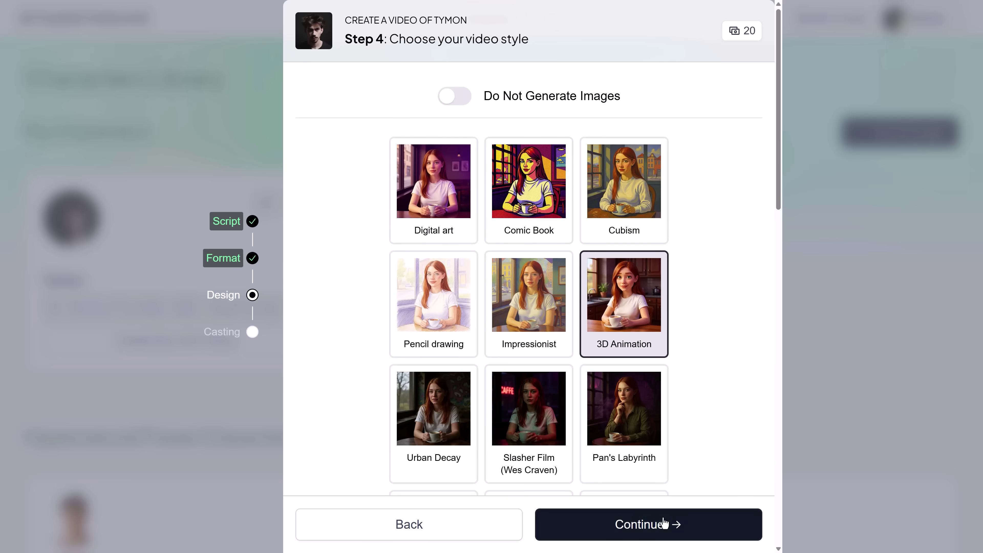
{"action": "left_click", "coordinate": [674, 525]}
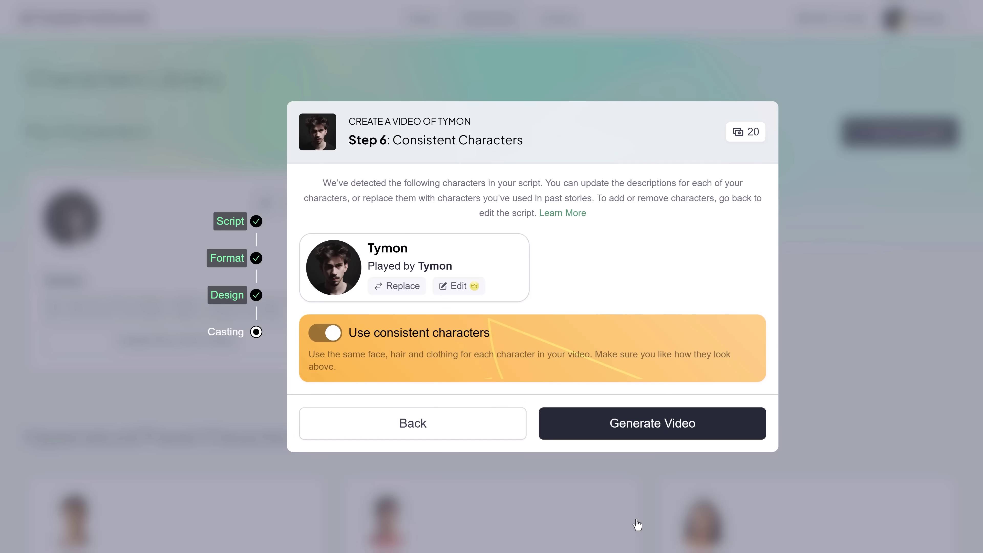
{"action": "left_click", "coordinate": [647, 437]}
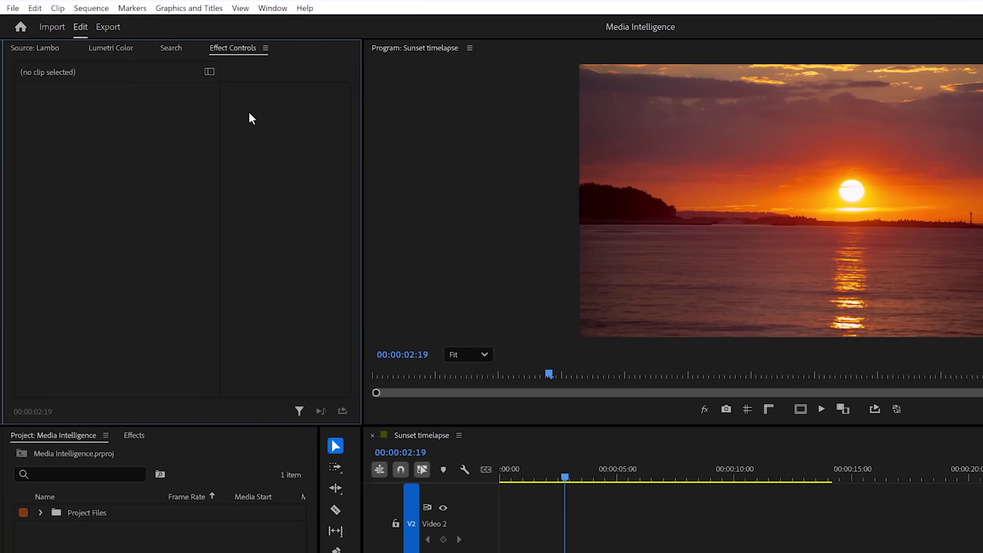
Open the Media Intelligence Search panel in Premiere Pro
{"action": "left_click", "coordinate": [270, 8]}
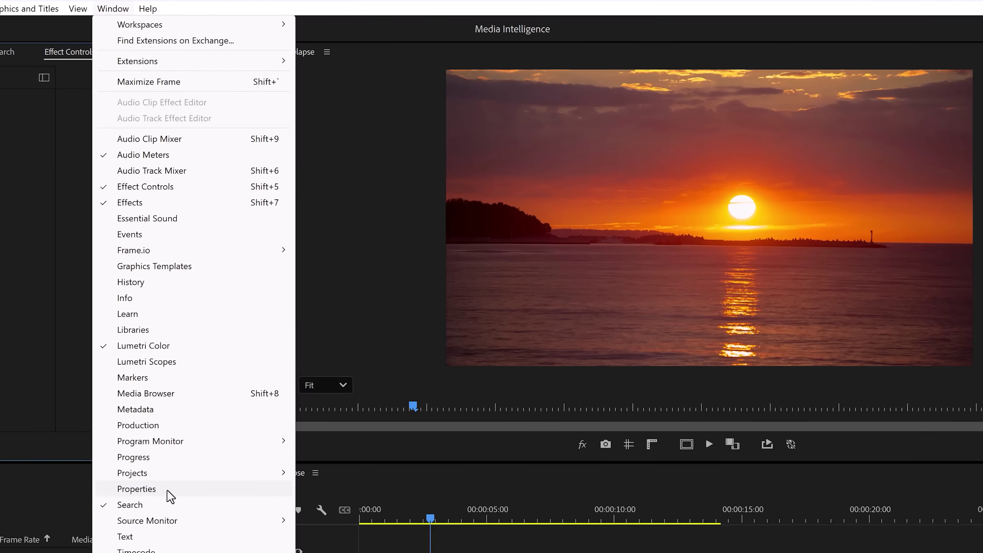
{"action": "left_click", "coordinate": [294, 450]}
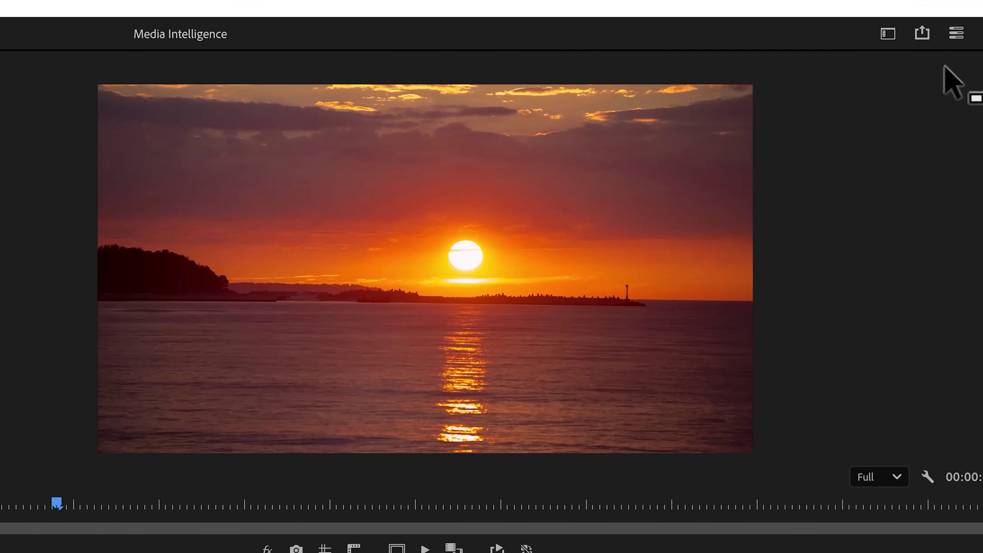
{"action": "left_click", "coordinate": [936, 36]}
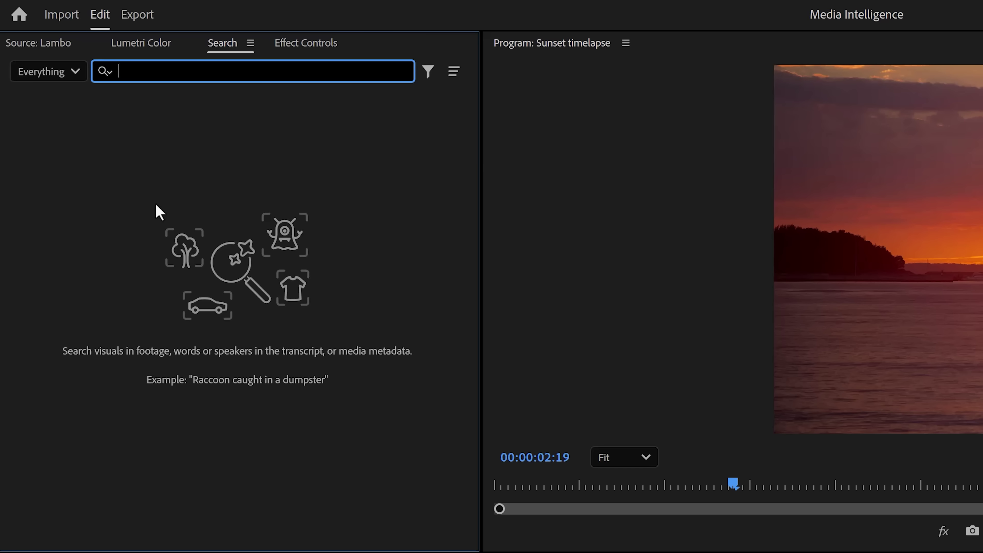
Search for 'Car' and drop the Lambo clip into the timeline gap, then preview it
{"action": "type", "text": "Car"}
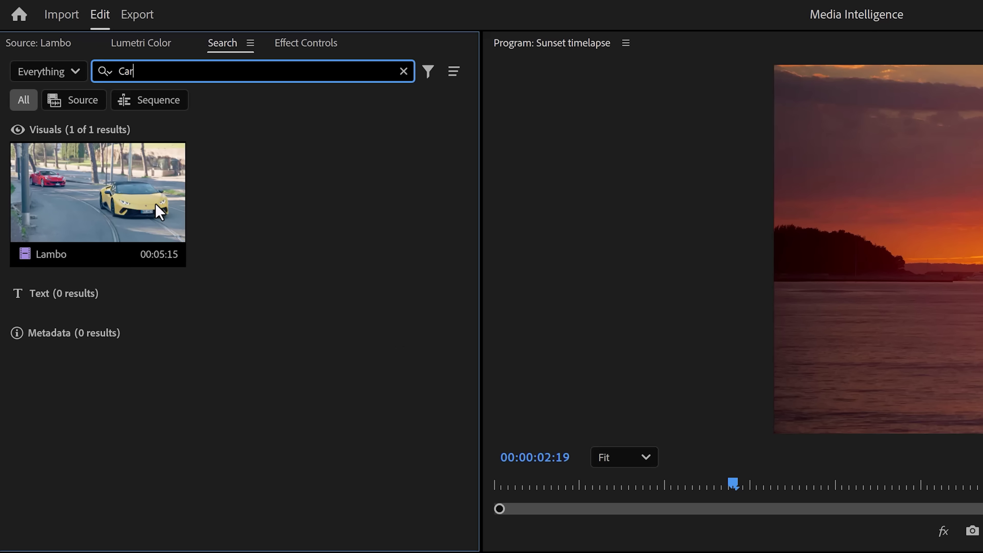
{"action": "left_click_drag", "start_coordinate": [159, 211], "coordinate": [982, 552]}
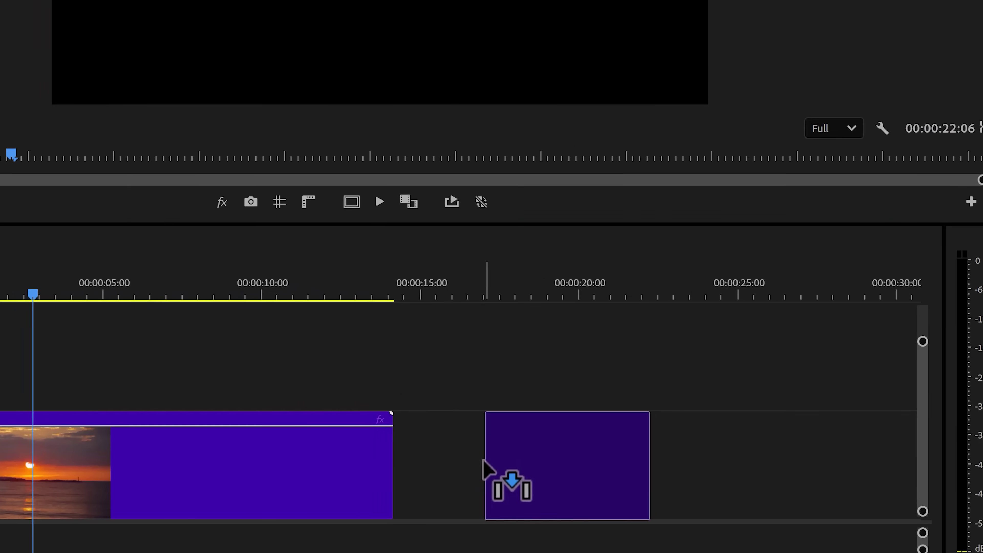
{"action": "left_click_drag", "start_coordinate": [485, 469], "coordinate": [486, 469]}
{"action": "left_click_drag", "start_coordinate": [594, 299], "coordinate": [519, 294]}
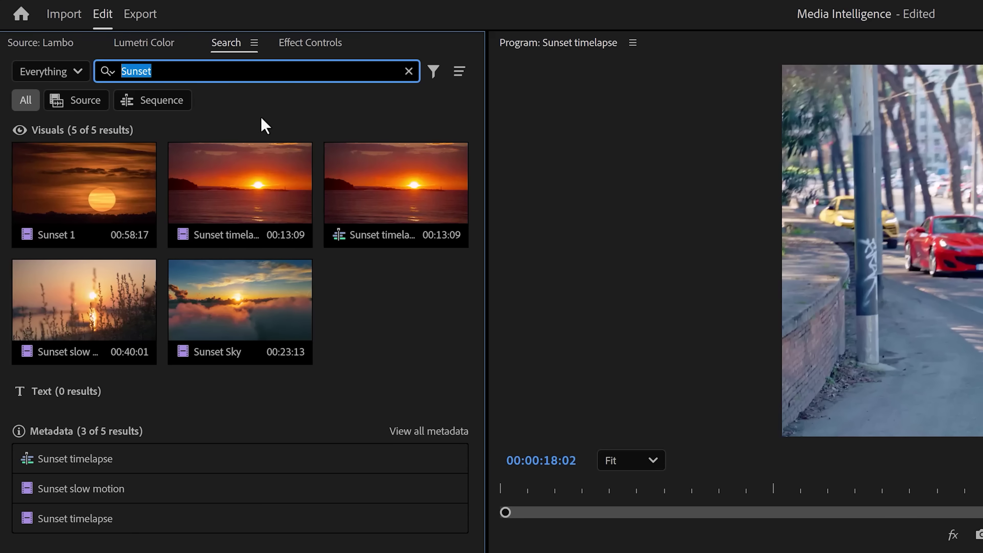
Search 'GH6', select the Studio Recording metadata result, and open the Everything scope dropdown
{"action": "type", "text": "GH6"}
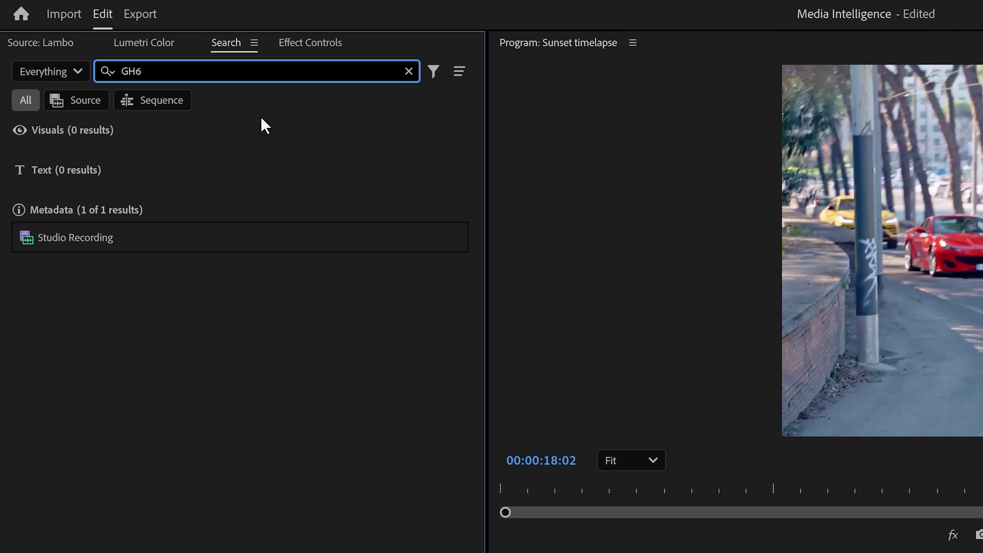
{"action": "left_click", "coordinate": [127, 244]}
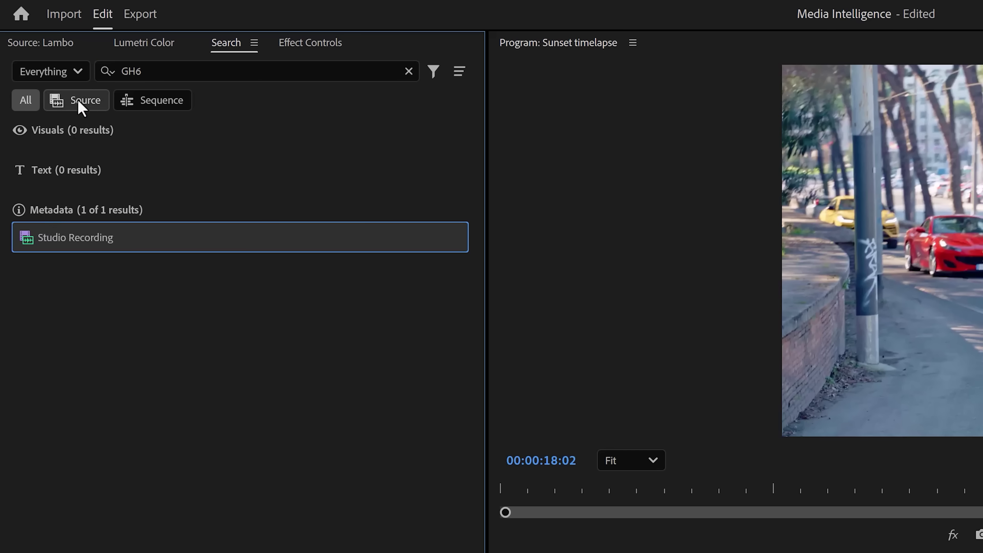
{"action": "left_click", "coordinate": [73, 76]}
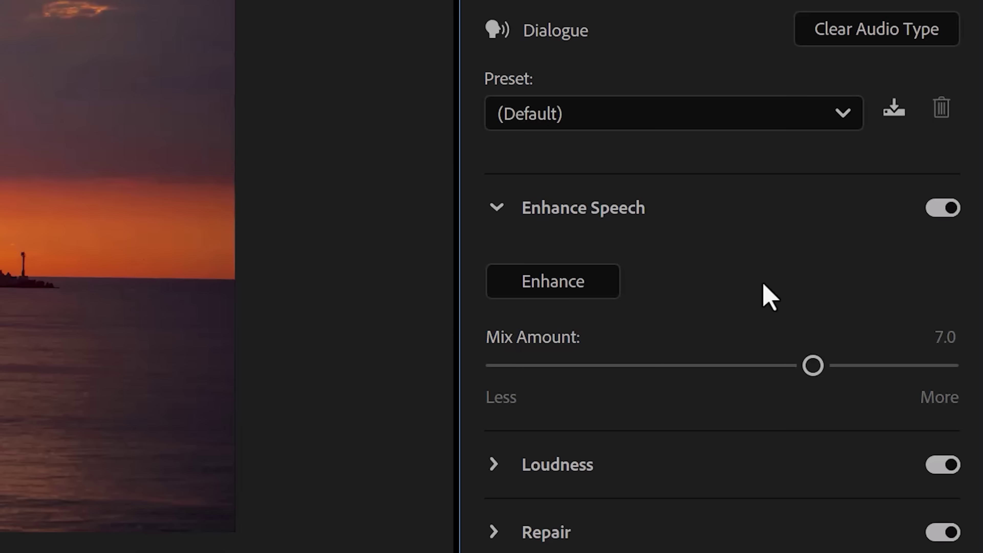
Apply Enhance Speech to the studio dialogue clip from Essential Sound
{"action": "left_click", "coordinate": [611, 293]}
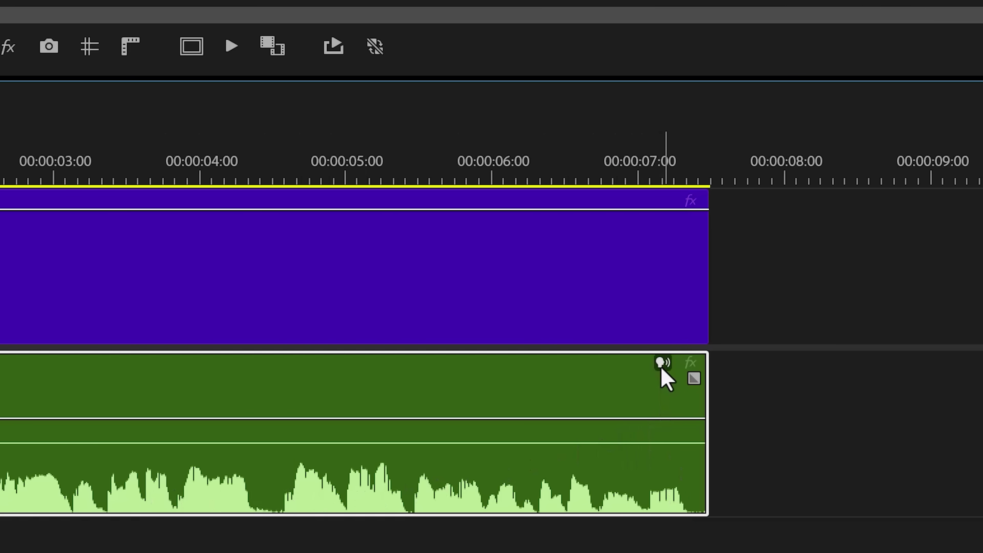
{"action": "left_click", "coordinate": [662, 364]}
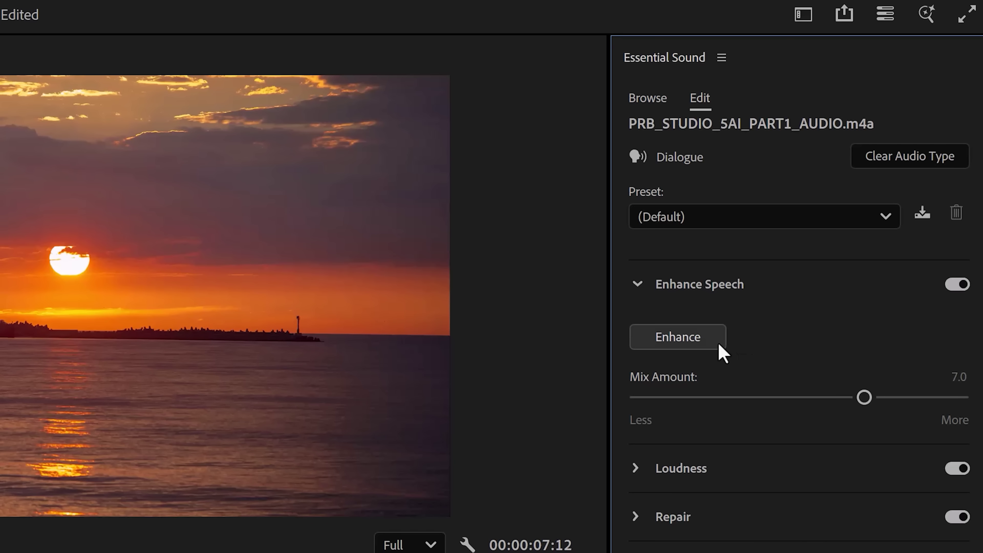
{"action": "left_click", "coordinate": [718, 342]}
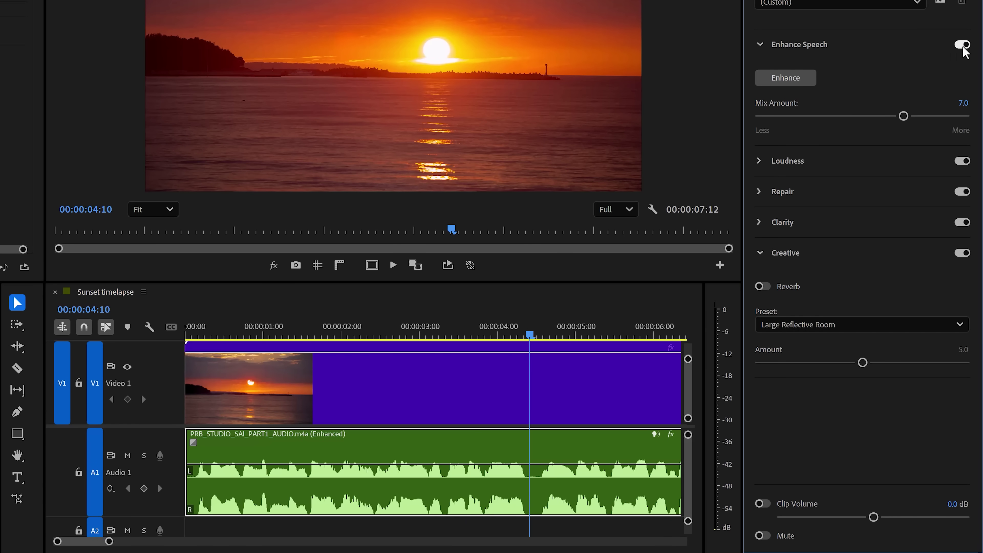
Turn Enhance Speech off and play the original audio from near the start
{"action": "left_click", "coordinate": [962, 45]}
{"action": "left_click_drag", "start_coordinate": [534, 330], "coordinate": [258, 339]}
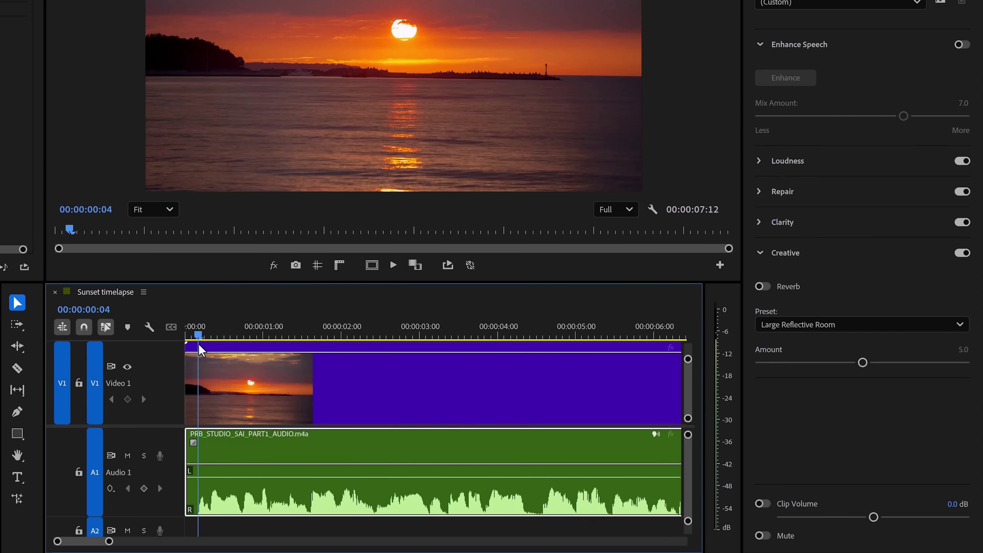
{"action": "key", "text": "space"}
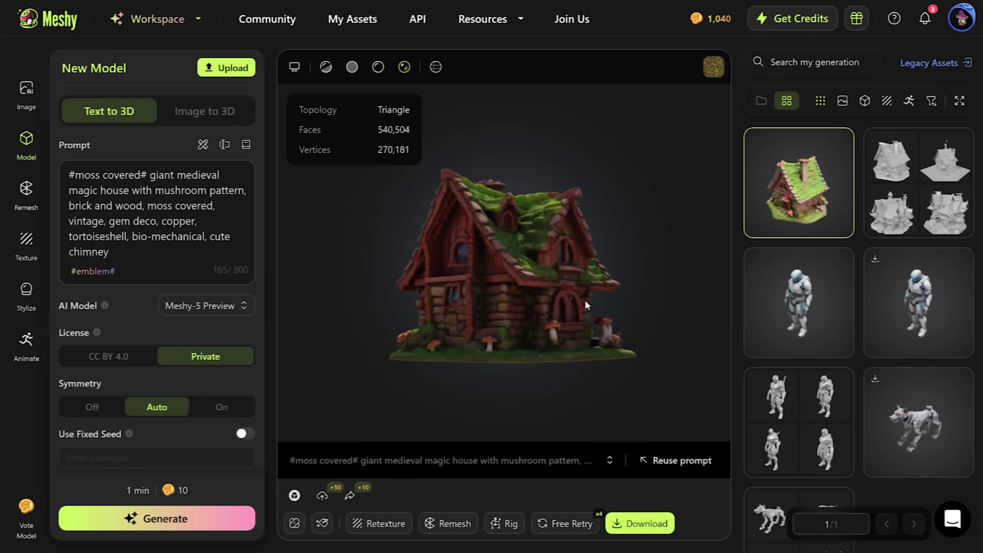
{"action": "left_click_drag", "start_coordinate": [584, 304], "coordinate": [503, 303]}
{"action": "left_click_drag", "start_coordinate": [588, 356], "coordinate": [549, 354]}
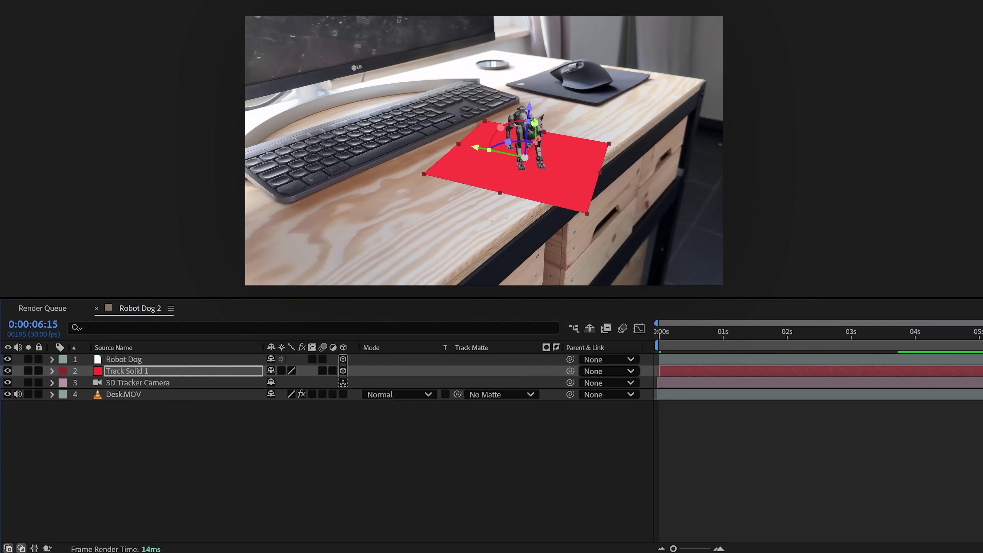
{"action": "left_click", "coordinate": [941, 321]}
{"action": "left_click_drag", "start_coordinate": [942, 322], "coordinate": [746, 318]}
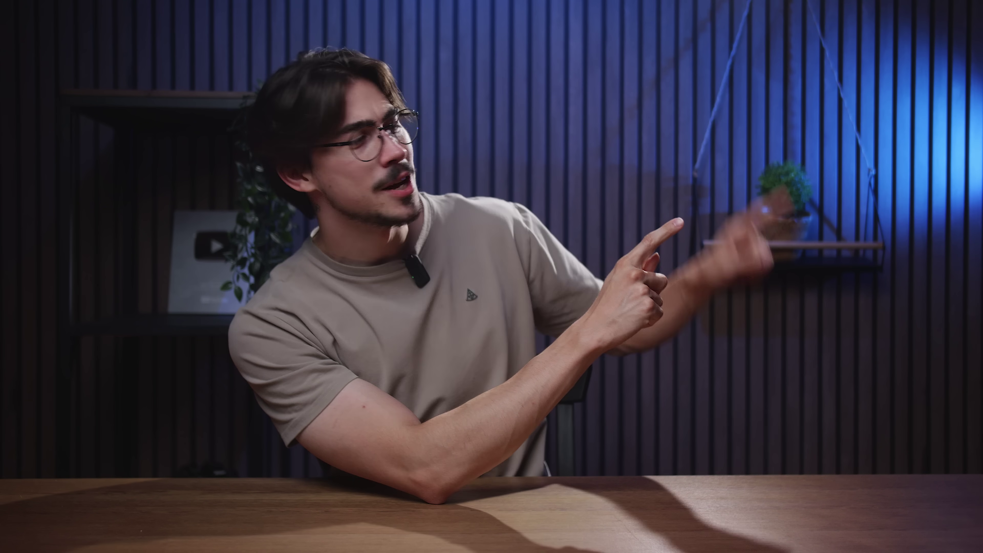